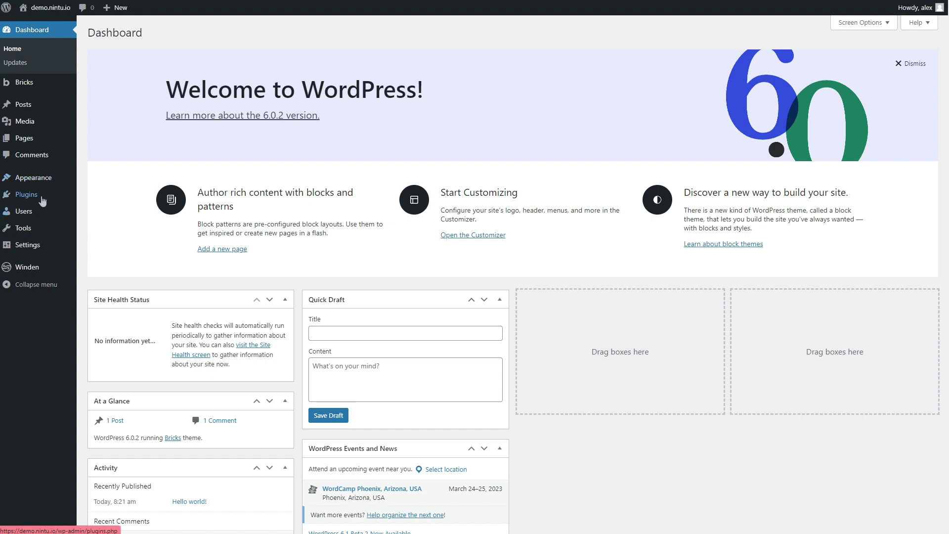
Visit Installed Plugins, then the Appearance > Themes list with Bricks active.
mouse_move(63, 198)
click(121, 195)
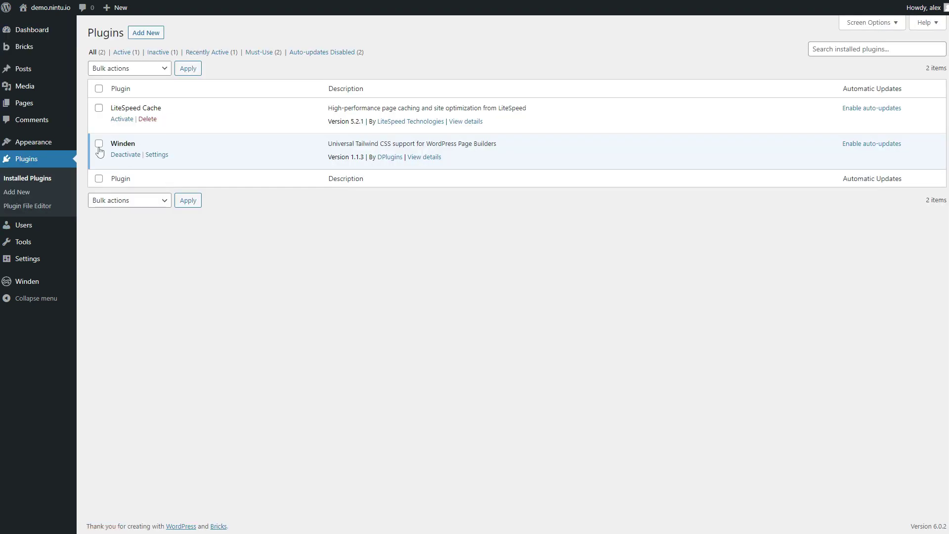
mouse_move(62, 146)
click(117, 144)
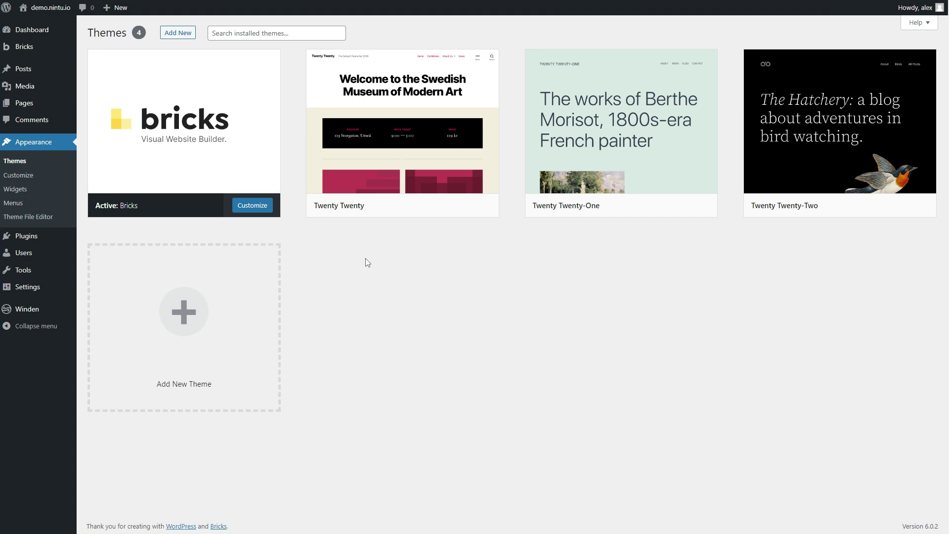
Upload and install the Nintu Child.zip child theme.
click(179, 35)
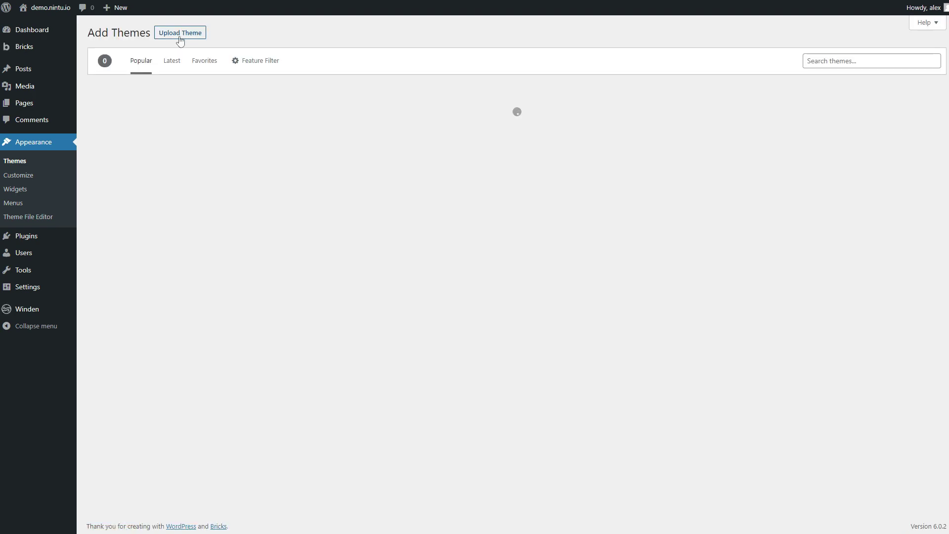
click(180, 36)
click(442, 122)
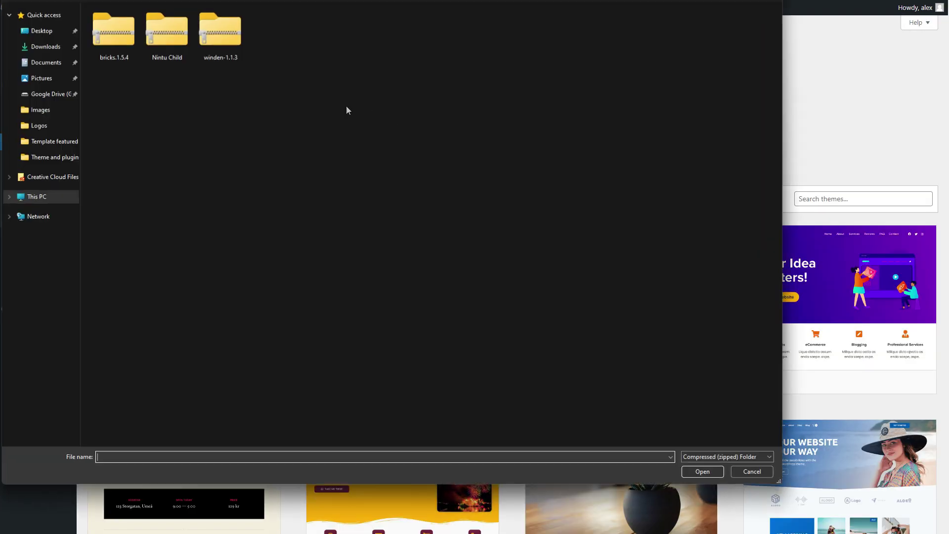
click(176, 43)
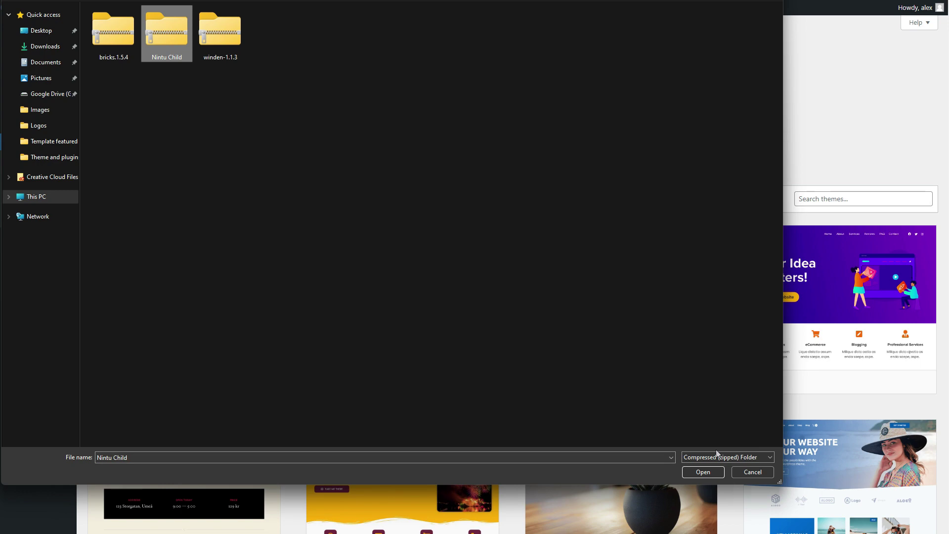
click(702, 472)
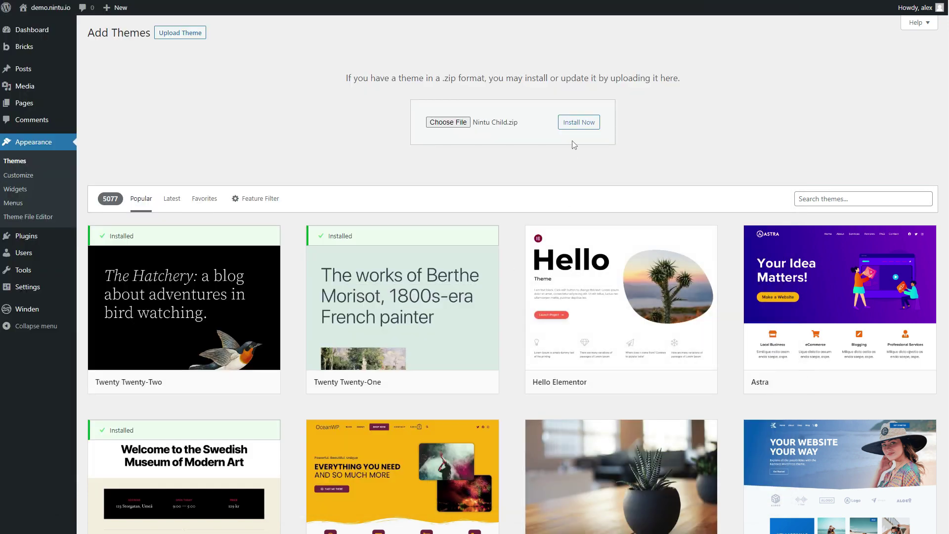
click(574, 123)
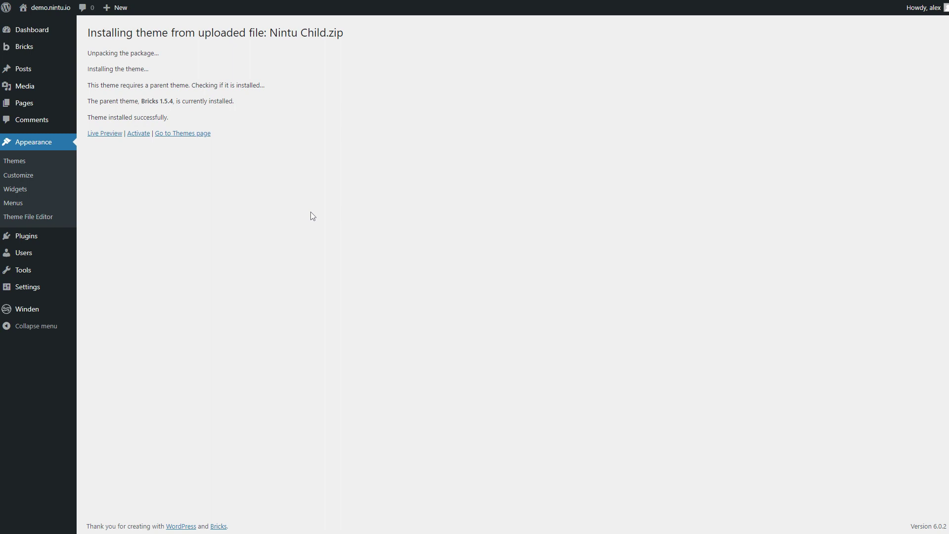
Activate Nintu Child Theme and confirm it leads the five installed themes.
click(138, 134)
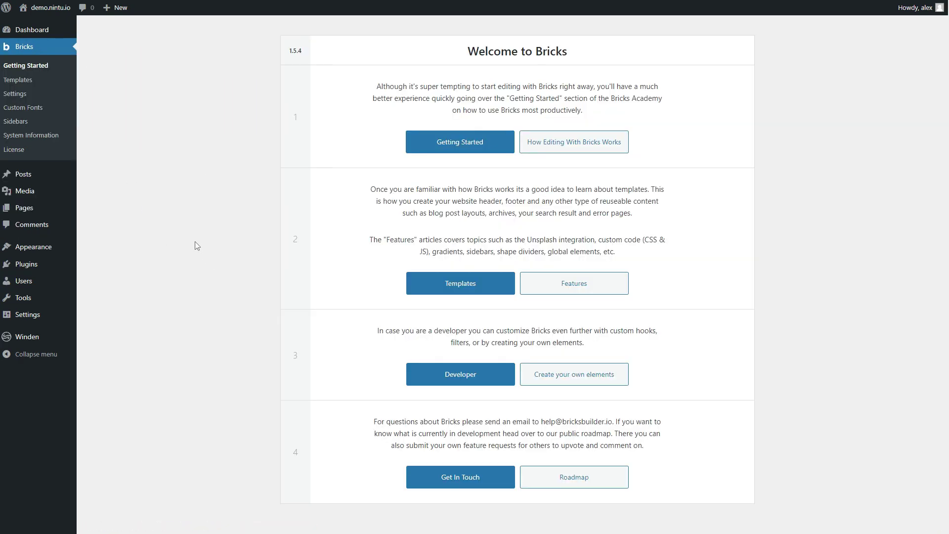
mouse_move(29, 246)
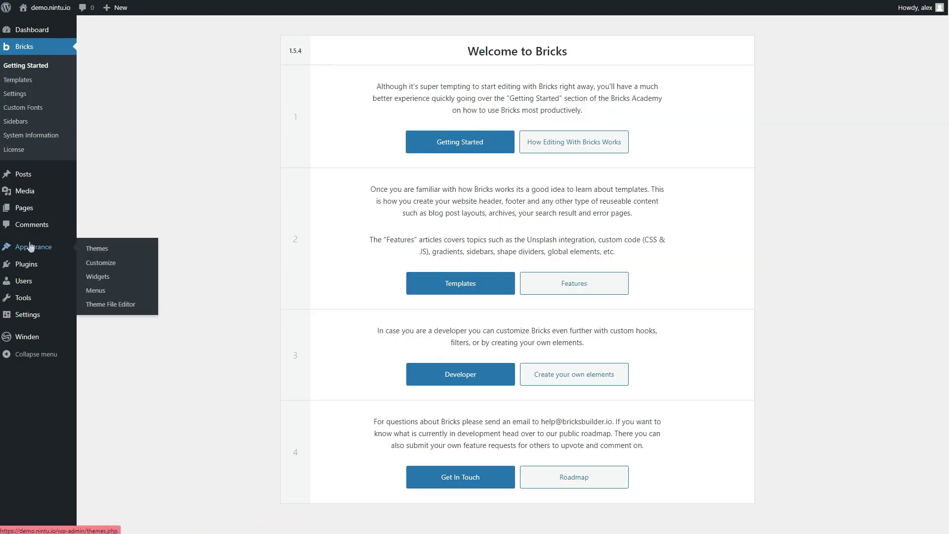
click(101, 247)
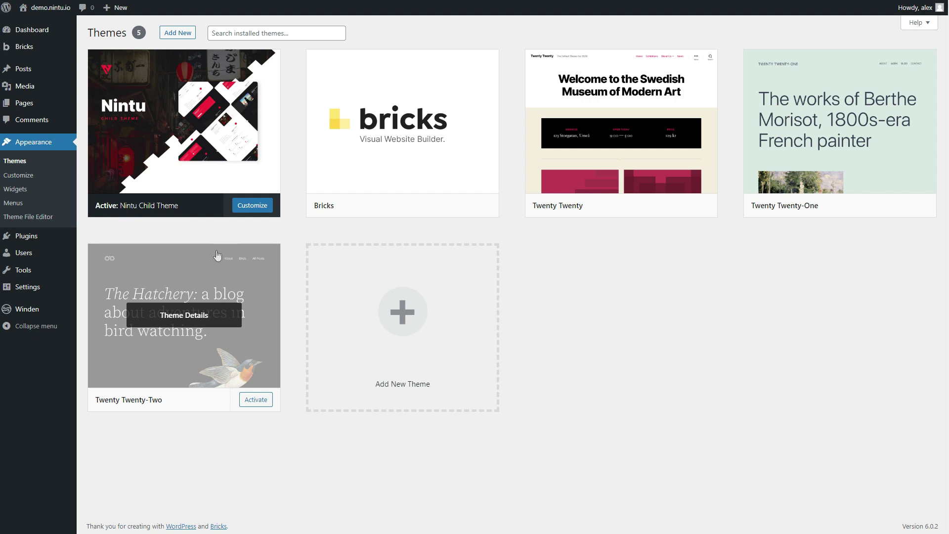
mouse_move(33, 50)
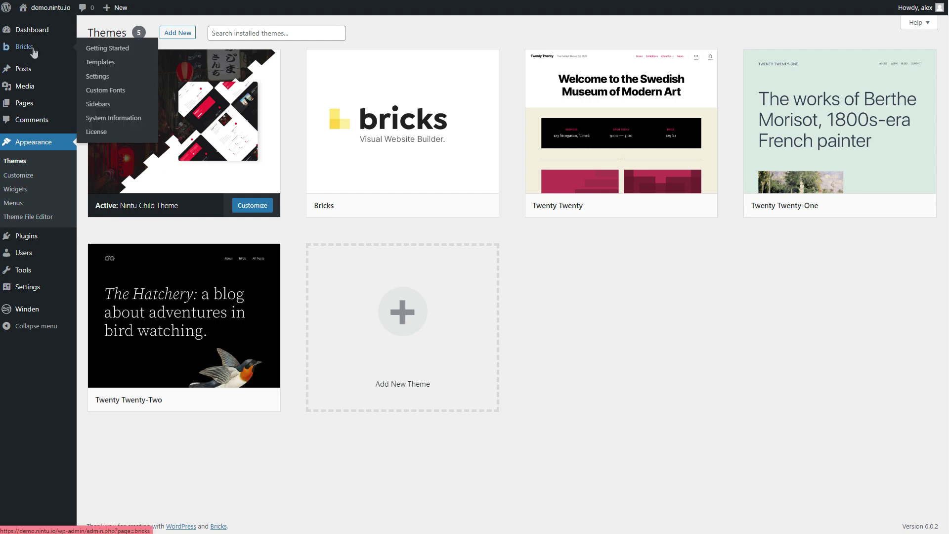
Allow Code Execution under Bricks builder access and save the Bricks settings.
click(98, 76)
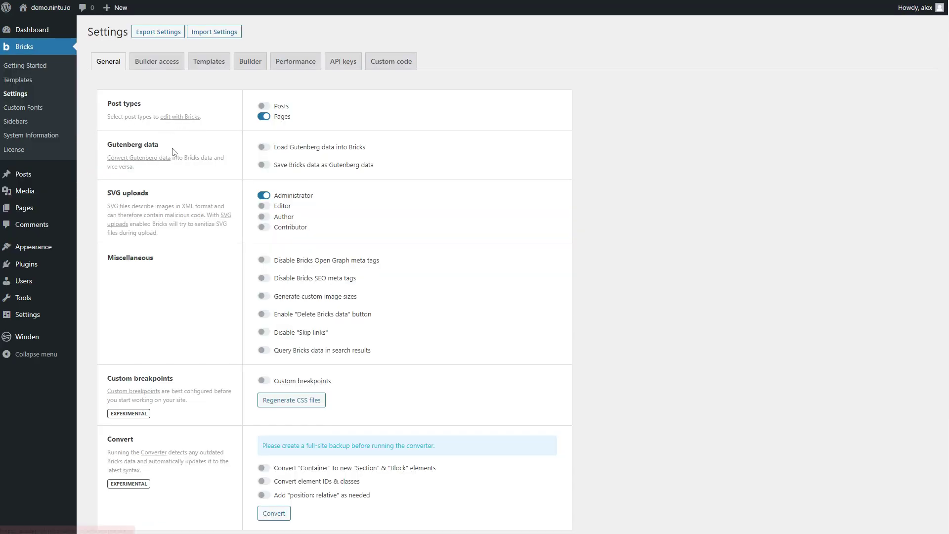
scroll(175, 155, down, 3)
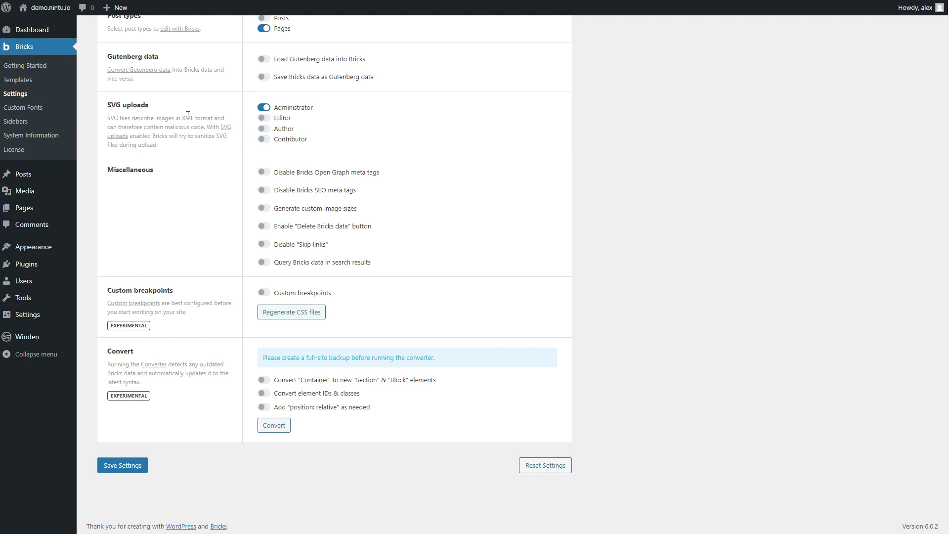
scroll(177, 117, up, 3)
click(166, 69)
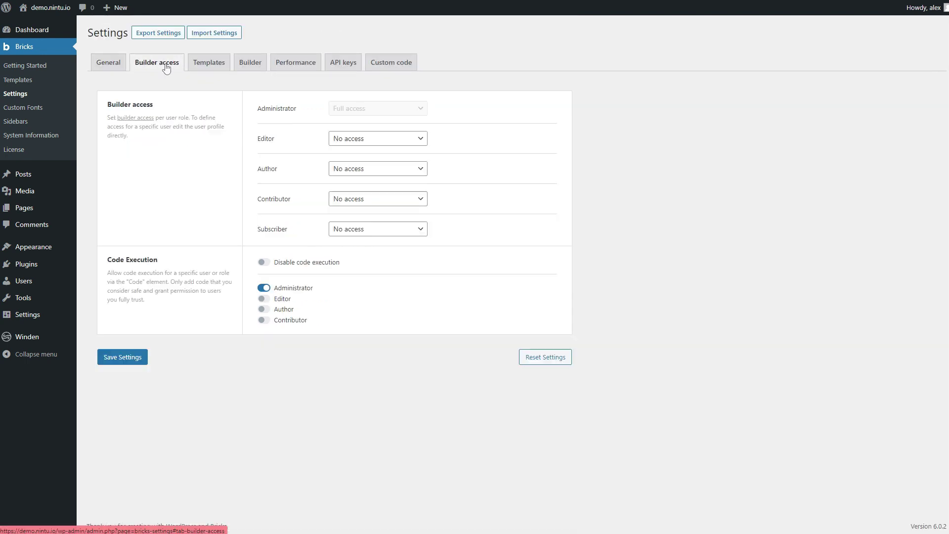
drag(106, 264, 160, 263)
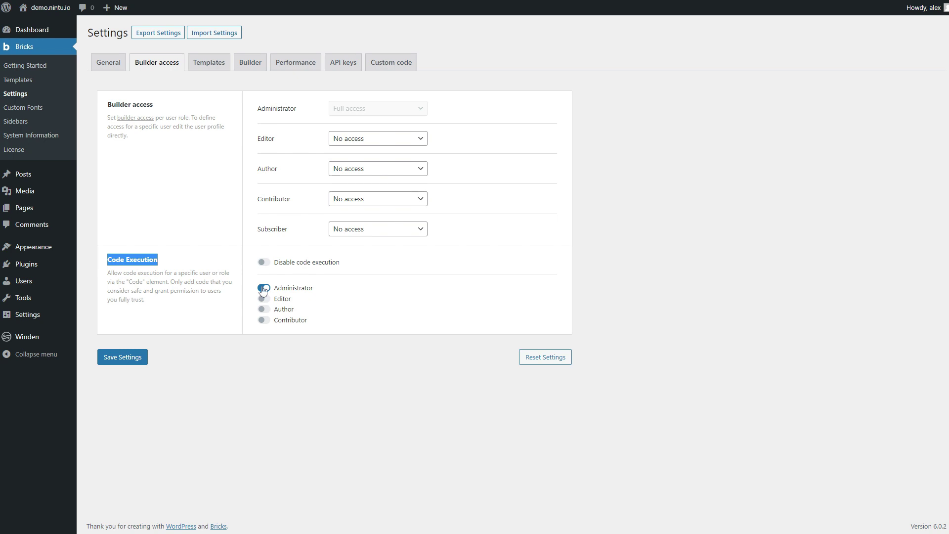
click(137, 361)
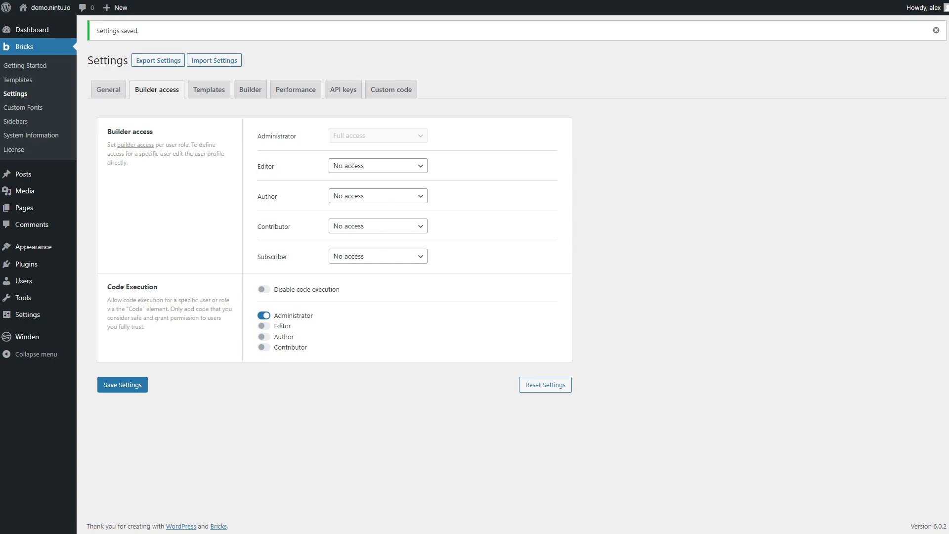
key(alt+Tab)
click(323, 193)
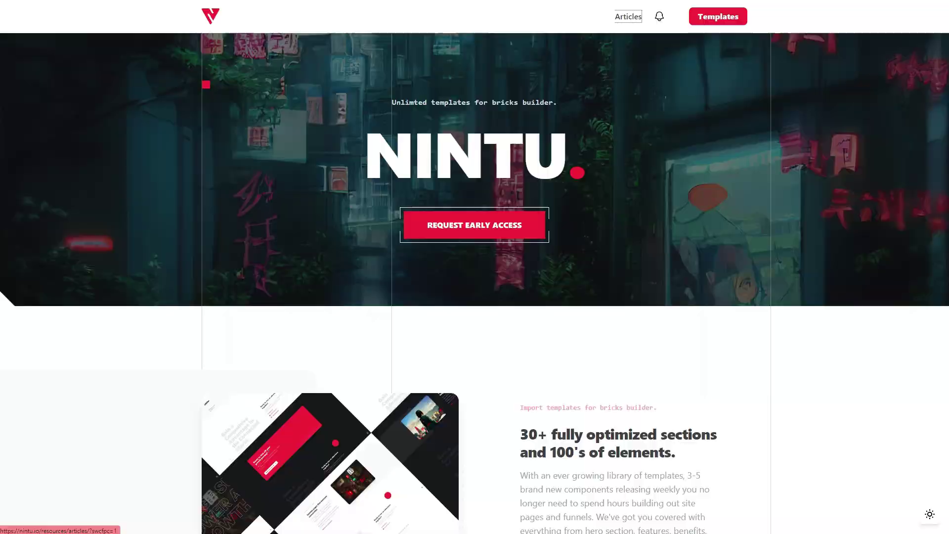
Open the Nintu article on using templates with Winden and scroll to its config code.
click(628, 16)
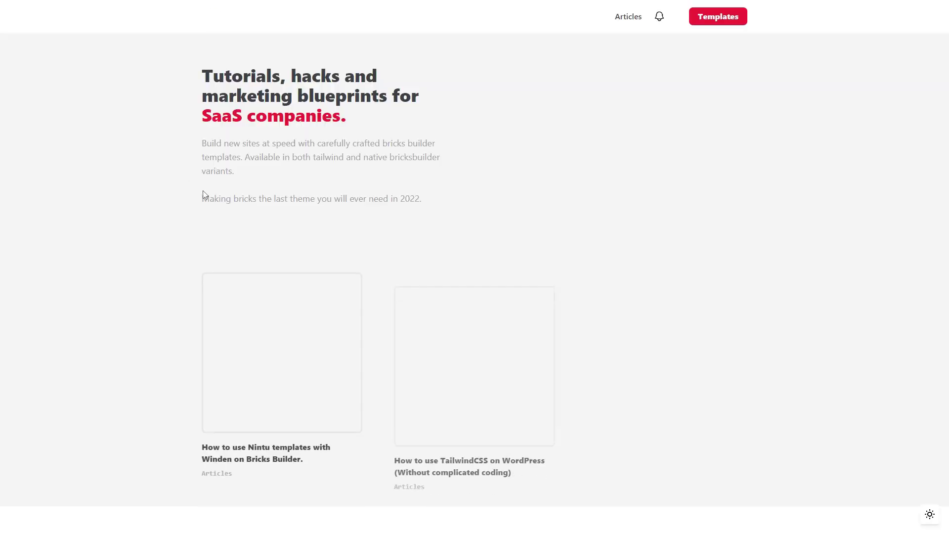
scroll(203, 191, down, 2)
click(317, 228)
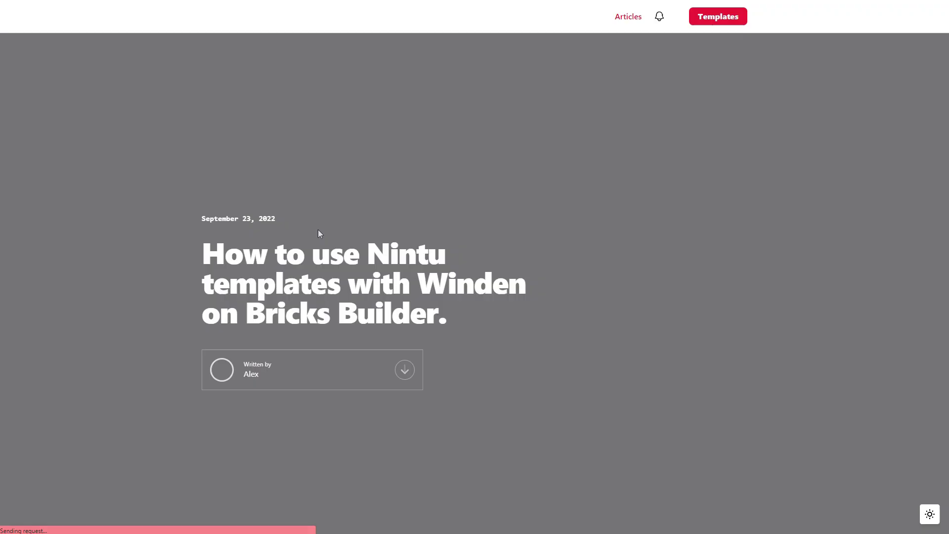
scroll(384, 176, down, 20)
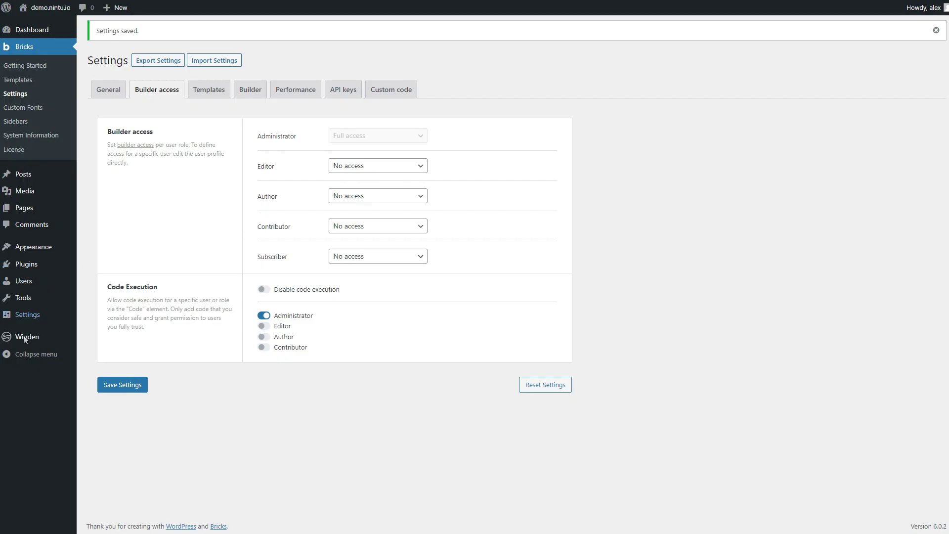
Replace Winden's entire Tailwind Config with the copied Nintu config.
click(26, 338)
scroll(99, 272, down, 2)
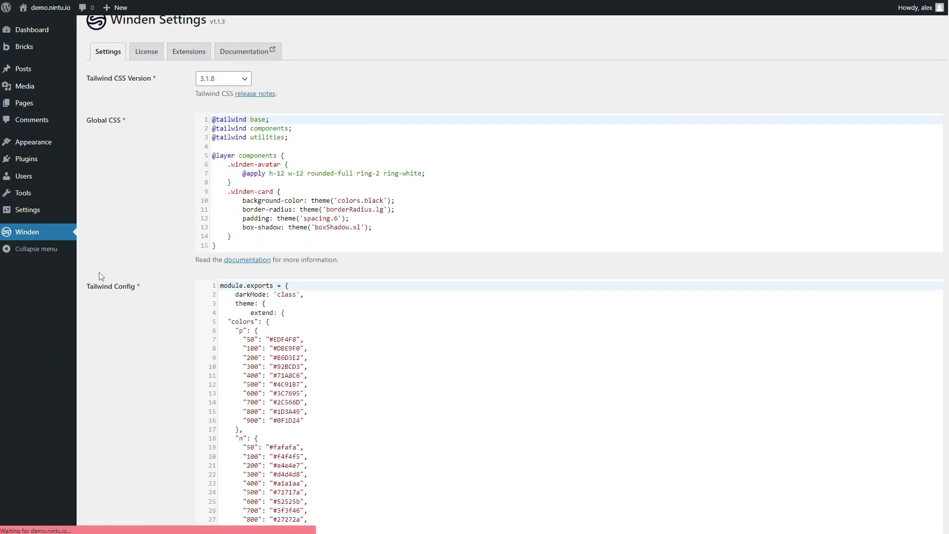
click(267, 218)
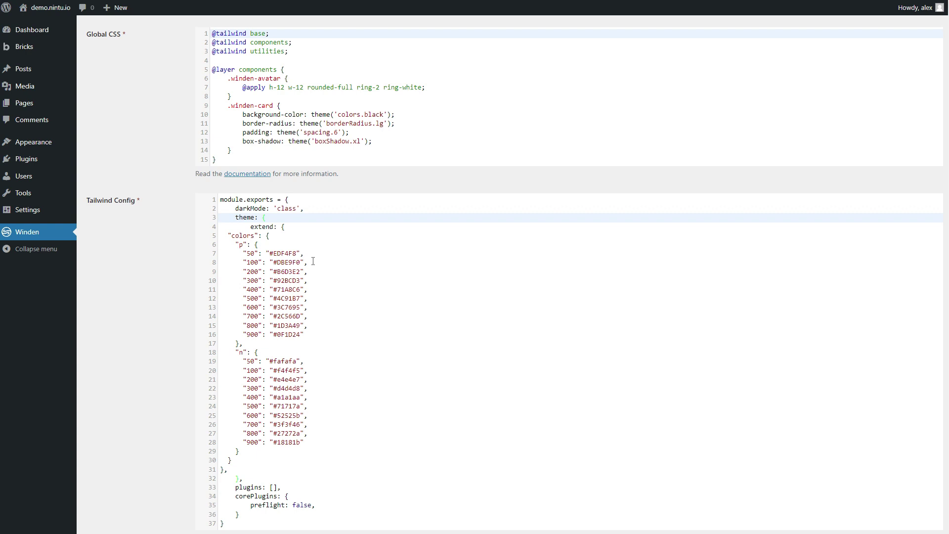
key(ctrl+a)
key(BackSpace)
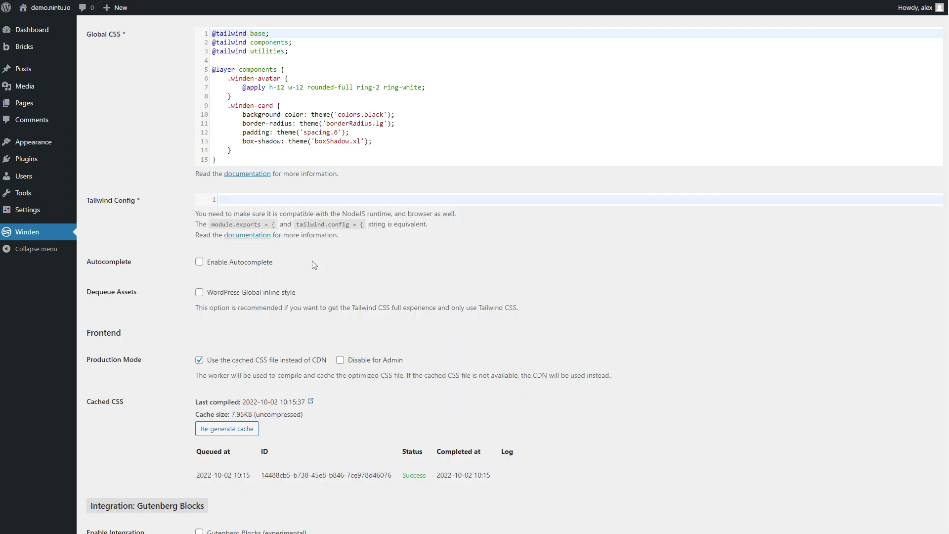
key(ctrl+v)
key(Escape)
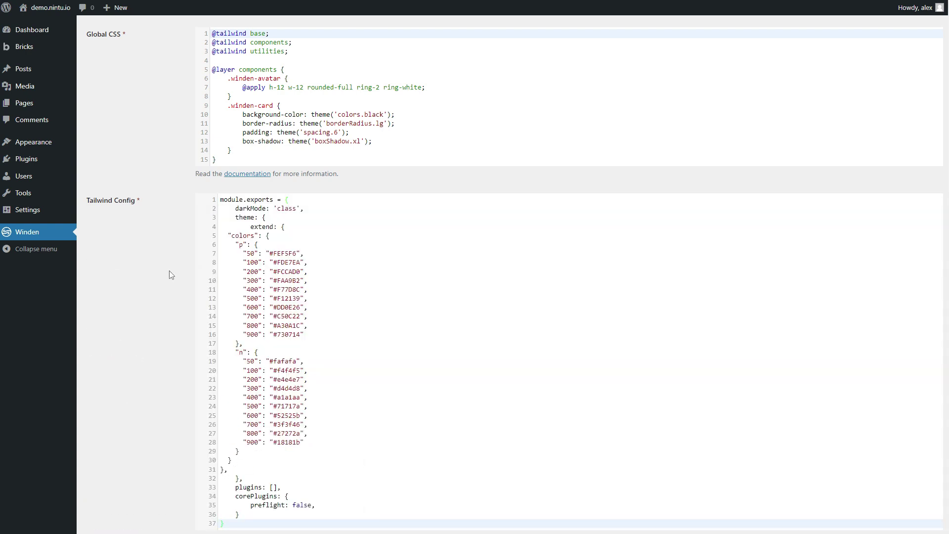
Review the pasted config's darkMode class setting, 'p' colour scale and 'n' neutral scale.
scroll(176, 277, down, 1)
drag(241, 161, 315, 162)
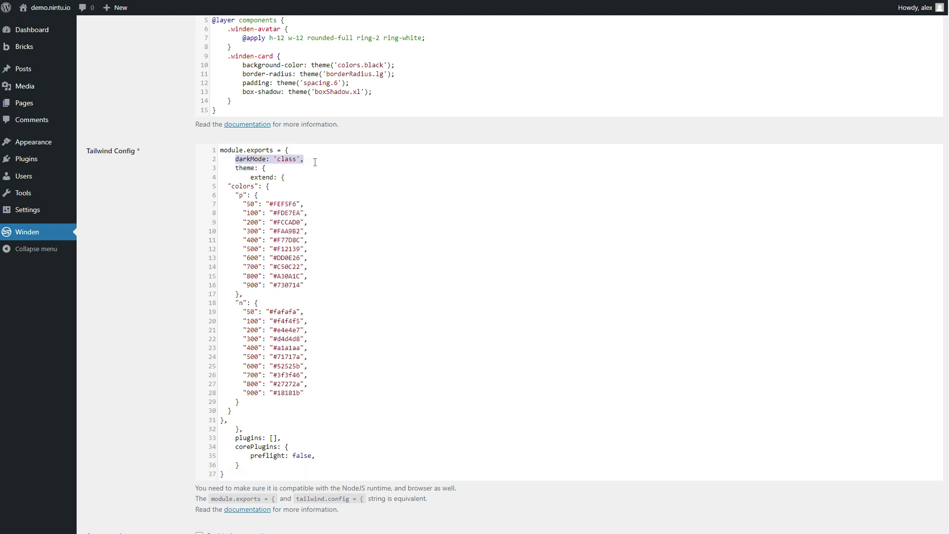
click(241, 194)
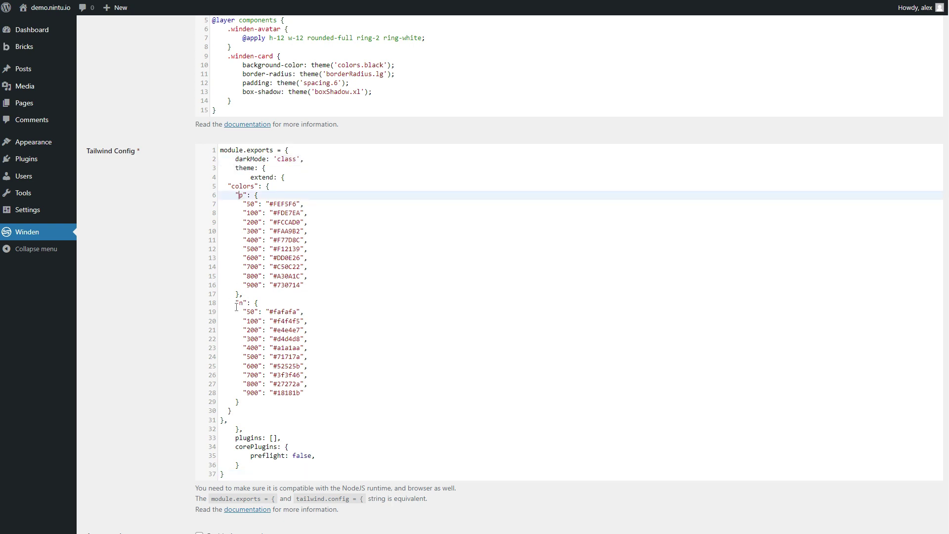
drag(236, 303, 246, 302)
click(312, 371)
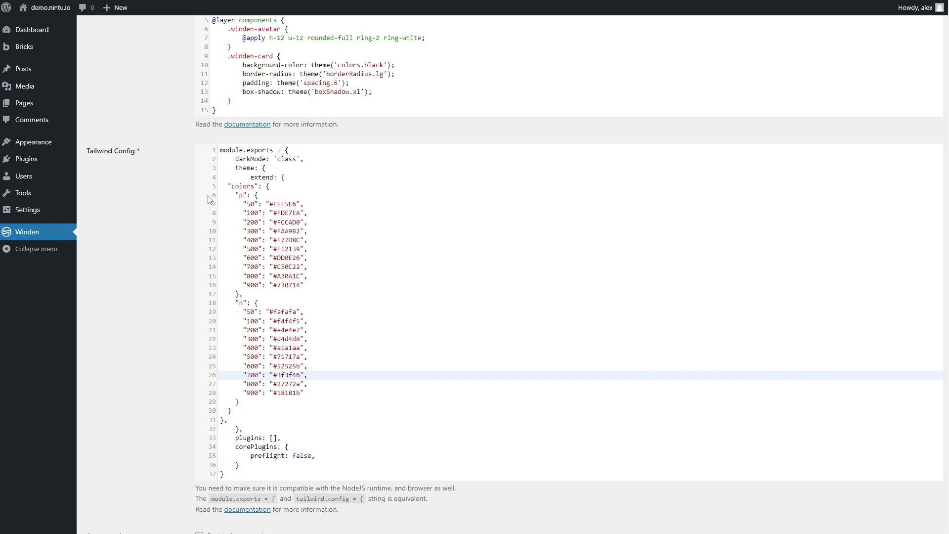
key(ctrl+Tab)
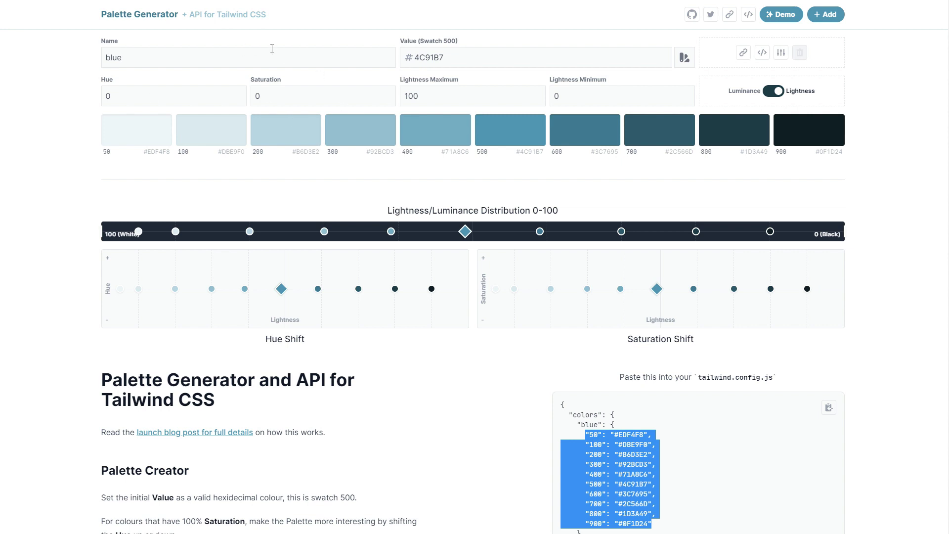
Change the first palette's base colour from blue to magenta-pink #E170DD.
click(684, 58)
click(409, 58)
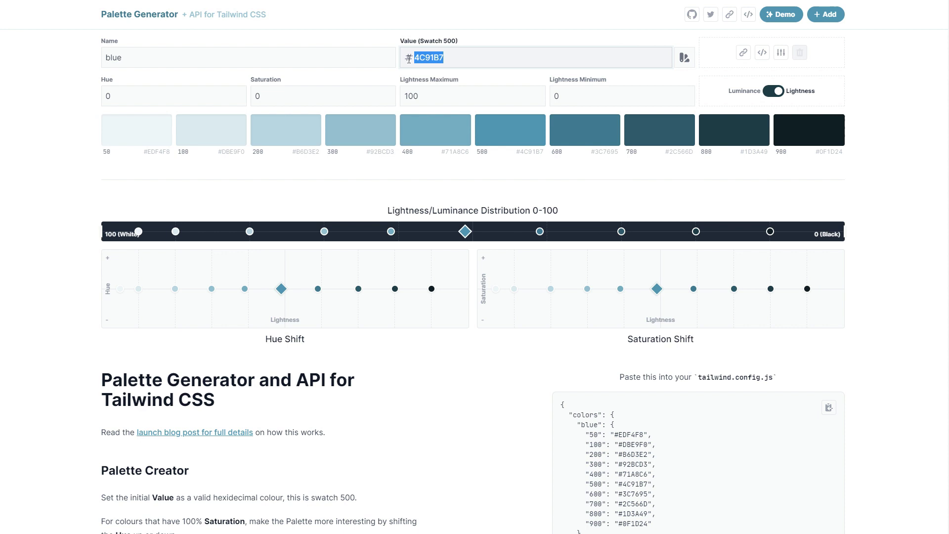
click(684, 57)
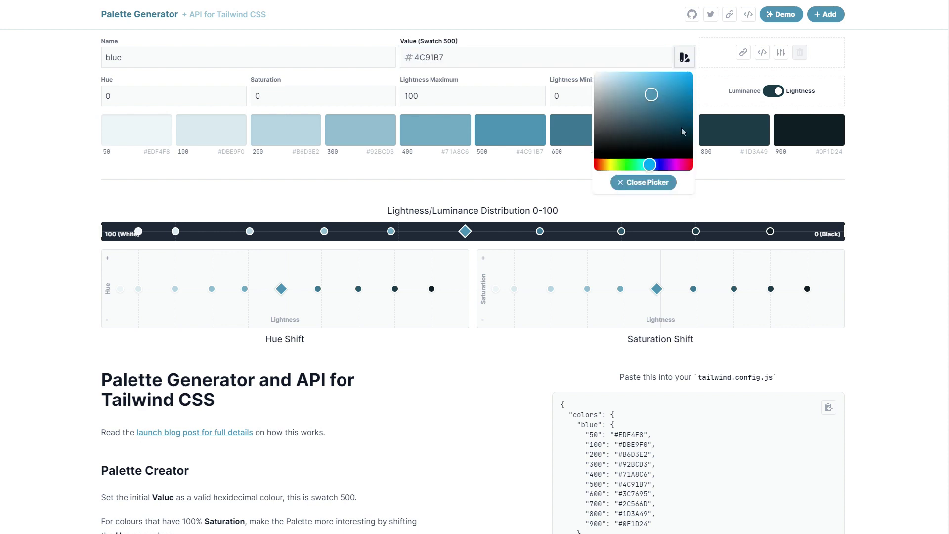
drag(659, 169, 676, 164)
click(656, 83)
drag(656, 83, 644, 74)
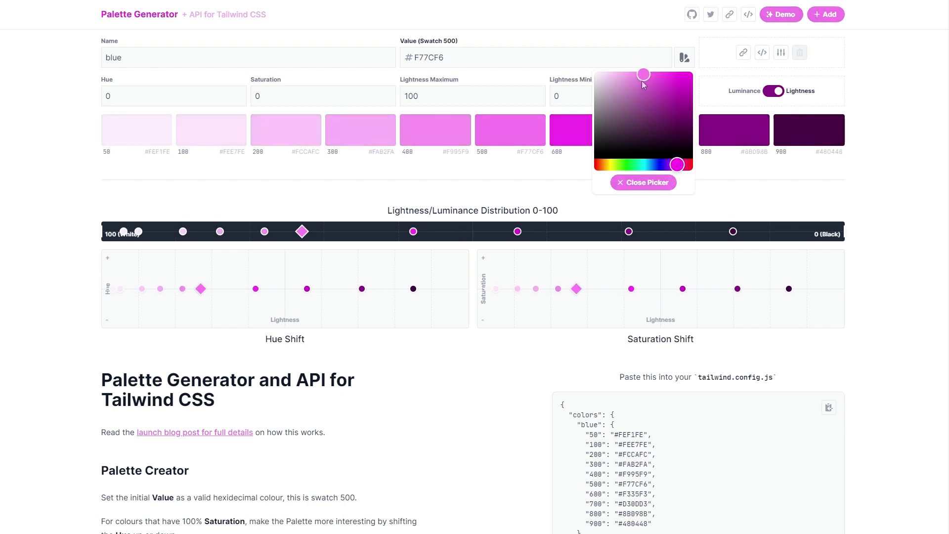
click(643, 80)
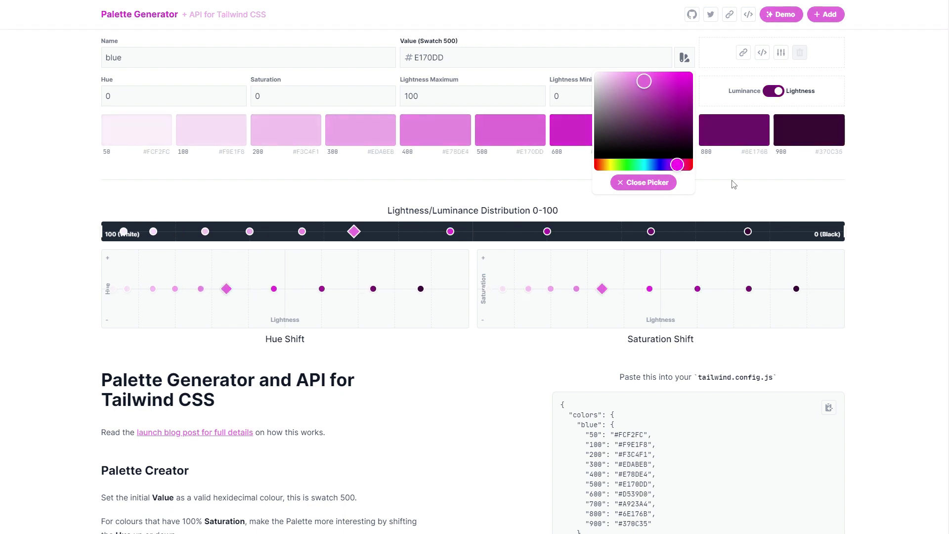
click(654, 178)
Select the generated pink colour values in the config code, then clear the selection.
scroll(655, 178, down, 4)
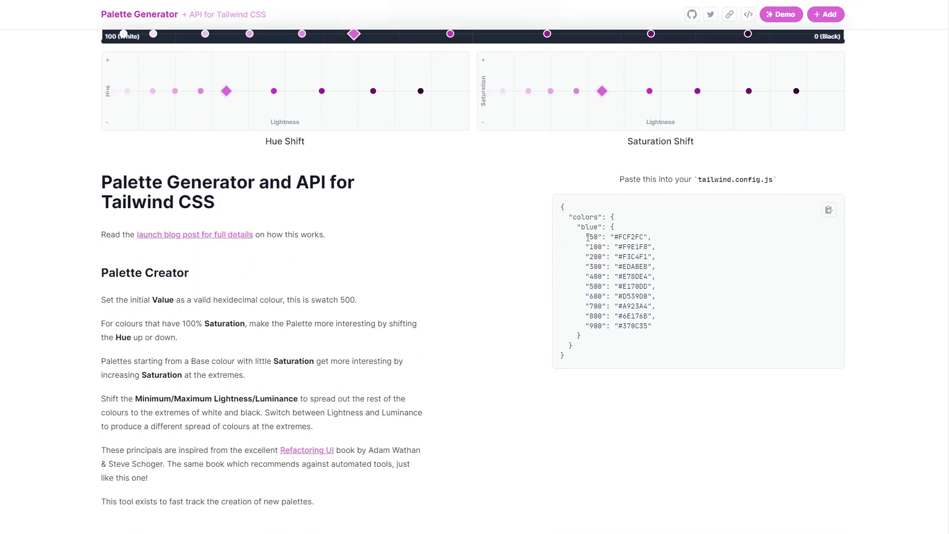
drag(587, 237, 669, 327)
click(491, 244)
scroll(506, 221, up, 4)
Add a second palette and set its base colour to dark violet-grey #545057.
click(823, 15)
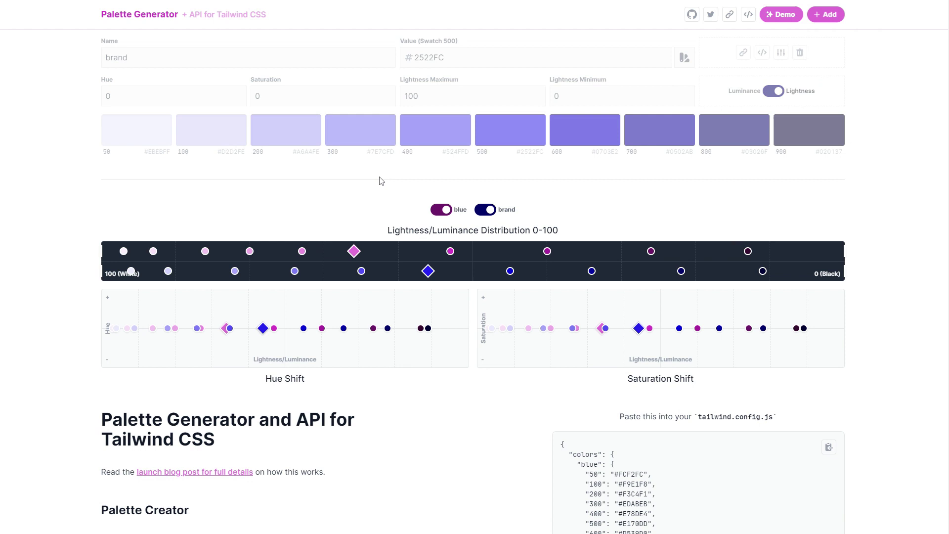
scroll(544, 198, up, 3)
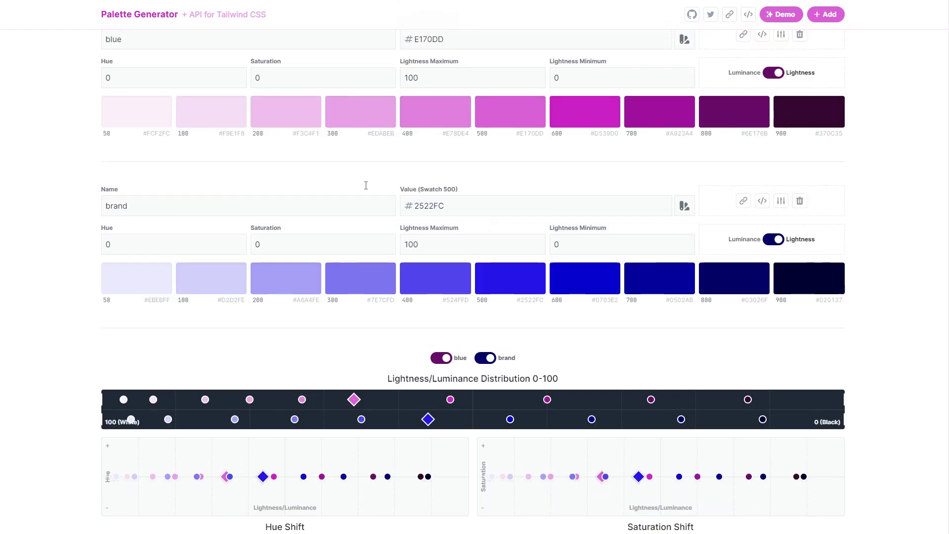
click(684, 207)
drag(665, 313, 677, 312)
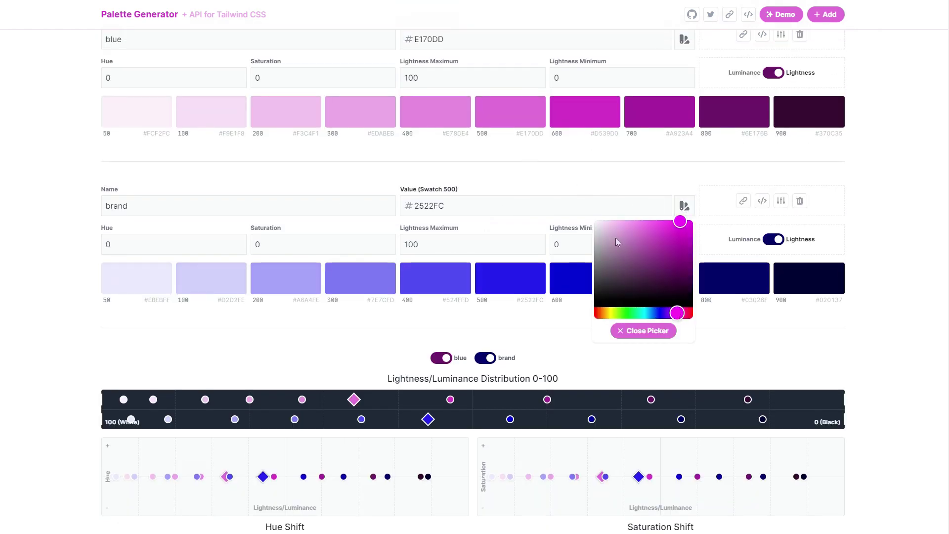
drag(616, 242, 602, 274)
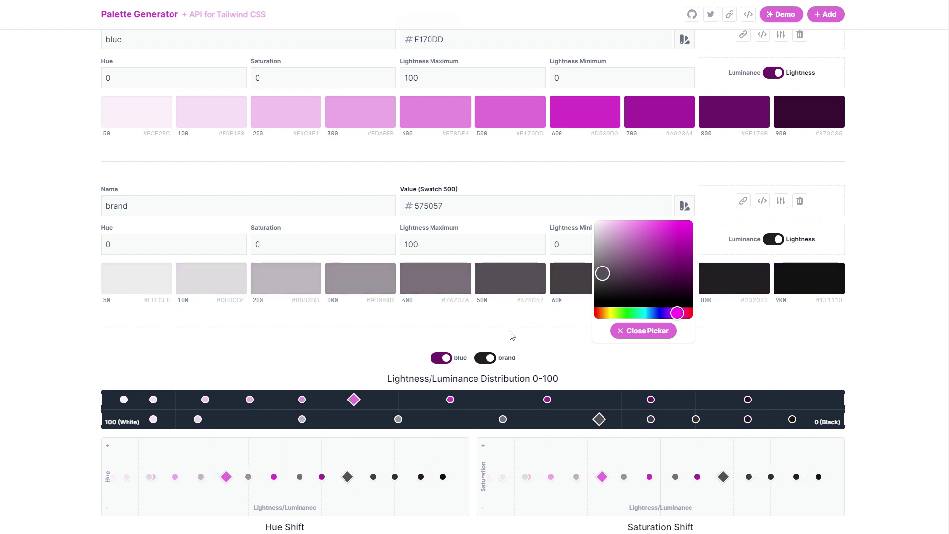
click(669, 314)
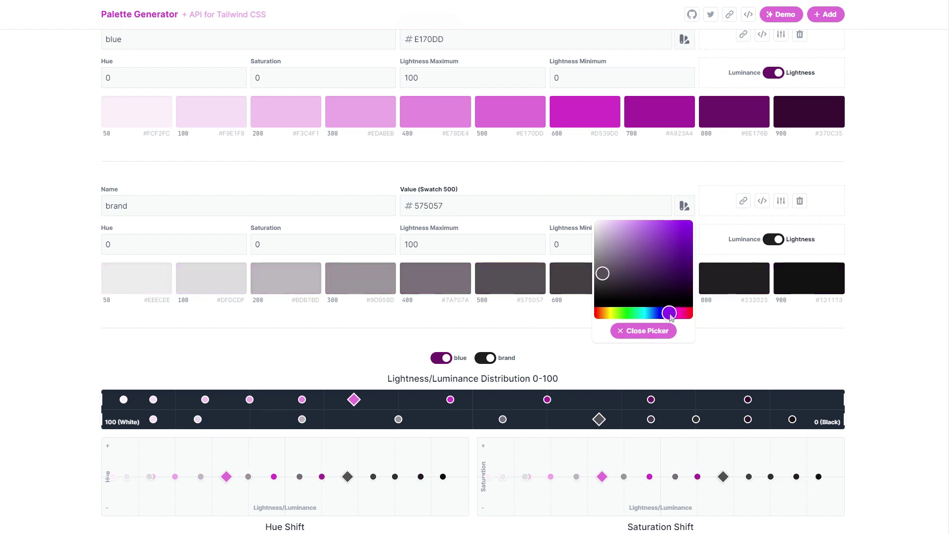
click(884, 206)
Rename the palettes 'brand' and 'Neutrals', then select the brand values in the config code.
scroll(791, 240, down, 8)
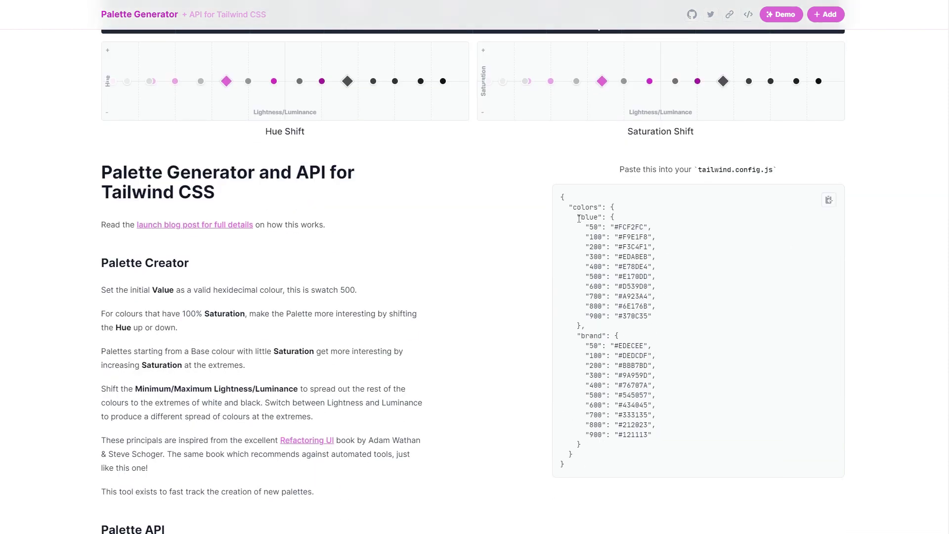
scroll(585, 244, up, 8)
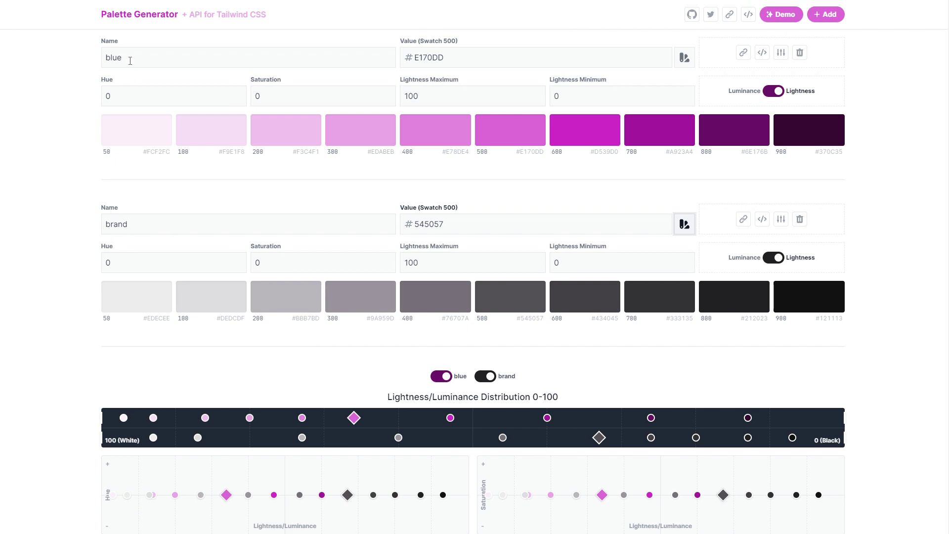
scroll(255, 78, down, 2)
scroll(477, 183, up, 2)
scroll(564, 240, down, 6)
scroll(109, 191, up, 2)
scroll(109, 192, up, 4)
double_click(135, 59)
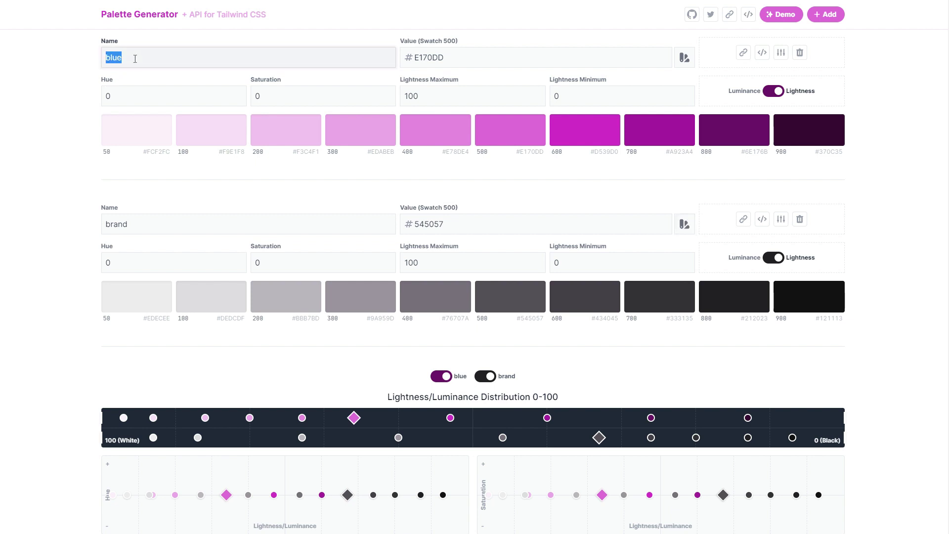
text(brand)
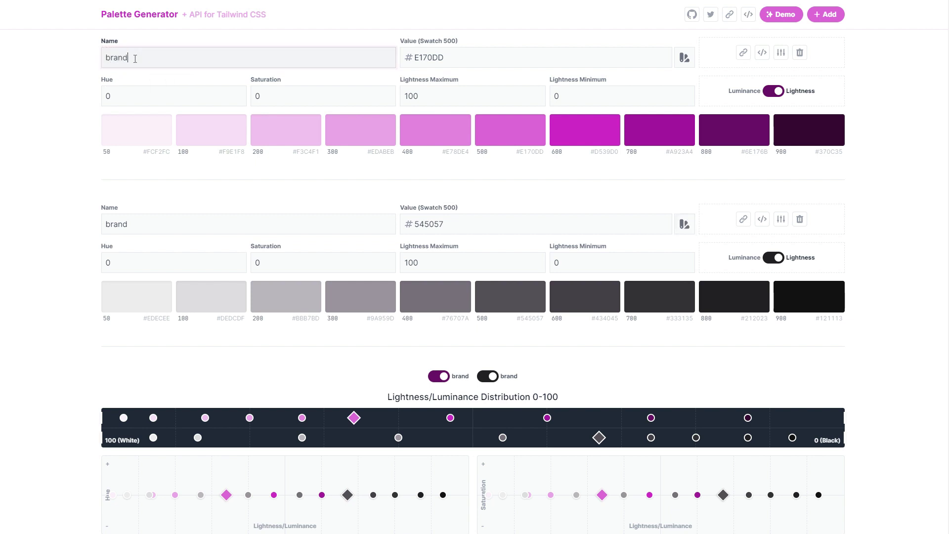
double_click(159, 226)
text(Neutrals)
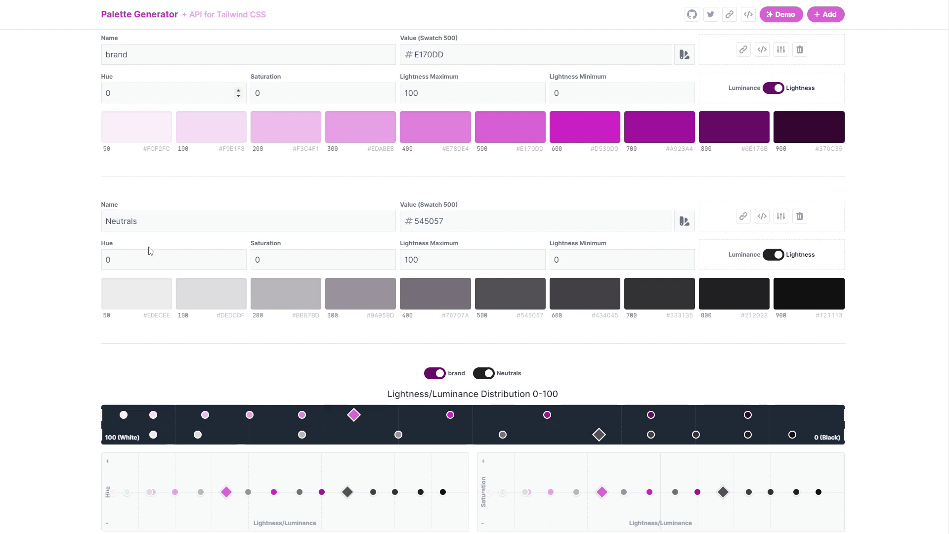
scroll(148, 250, down, 10)
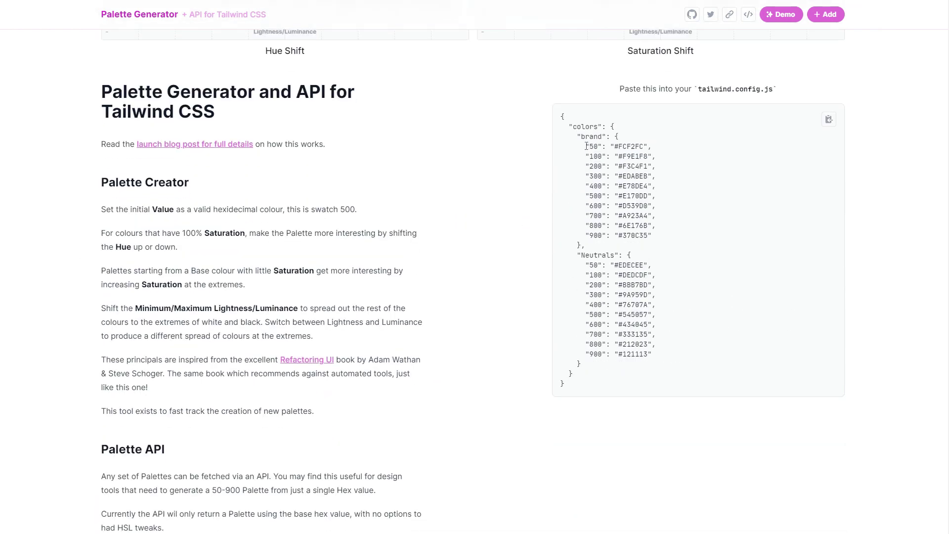
drag(585, 146, 676, 236)
key(ctrl+c)
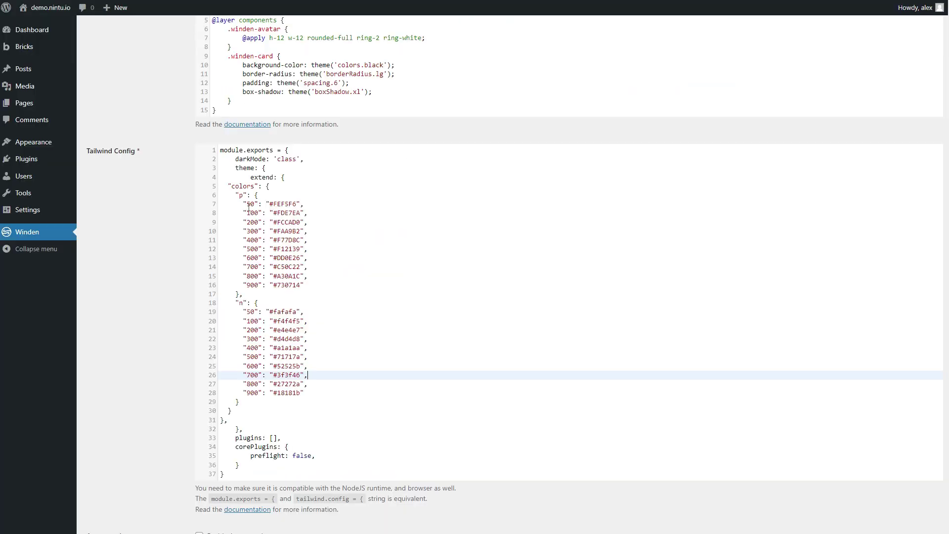
Paste the brand values over Winden's 'p' colours and the Neutrals greys over its 'n' colours.
drag(242, 204, 330, 285)
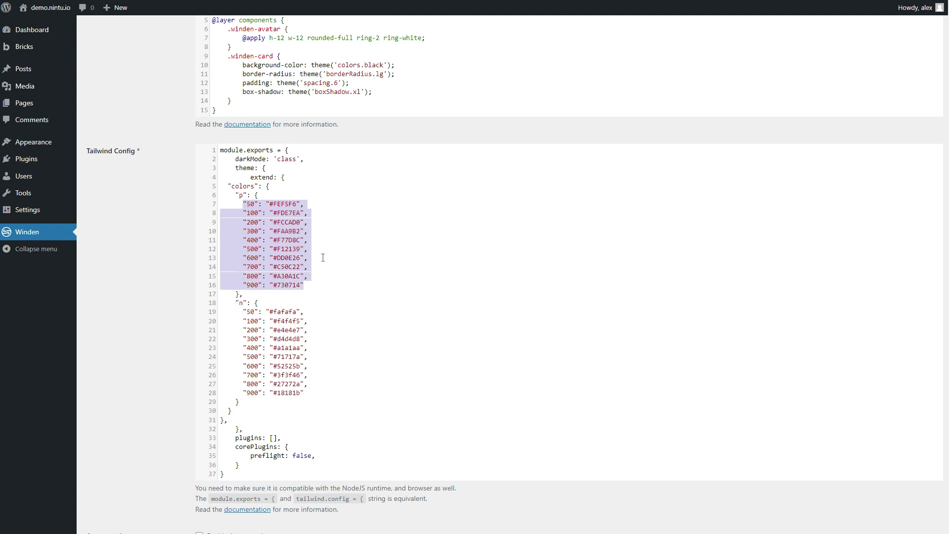
key(ctrl+v)
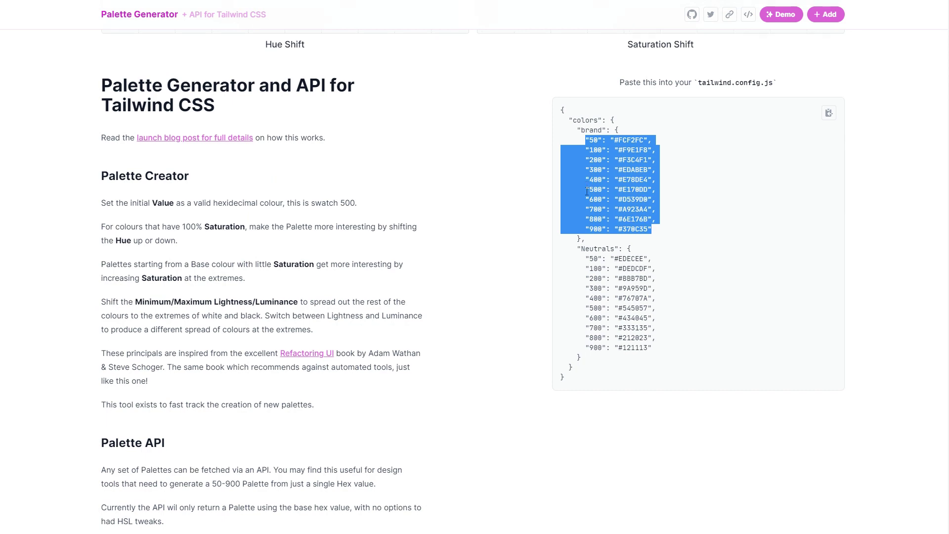
scroll(587, 217, down, 1)
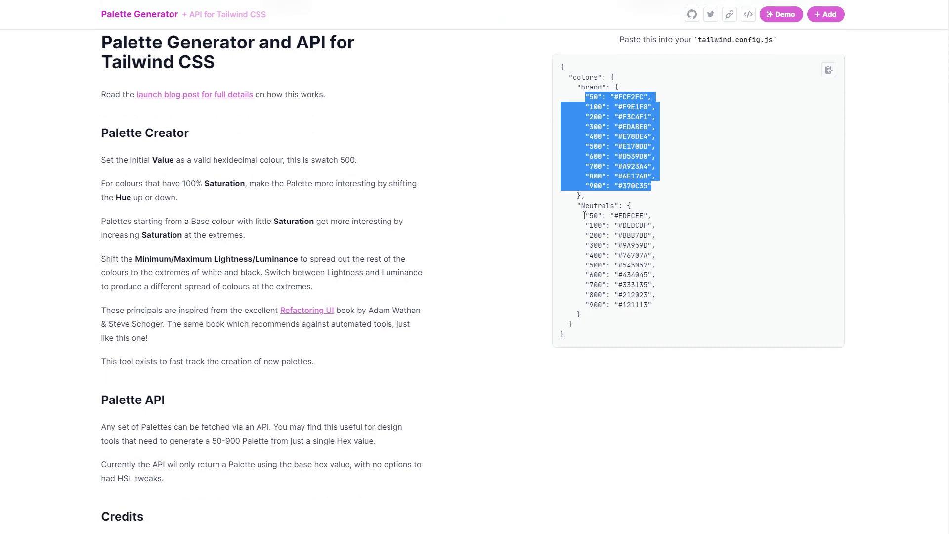
drag(584, 215, 664, 308)
key(ctrl+c)
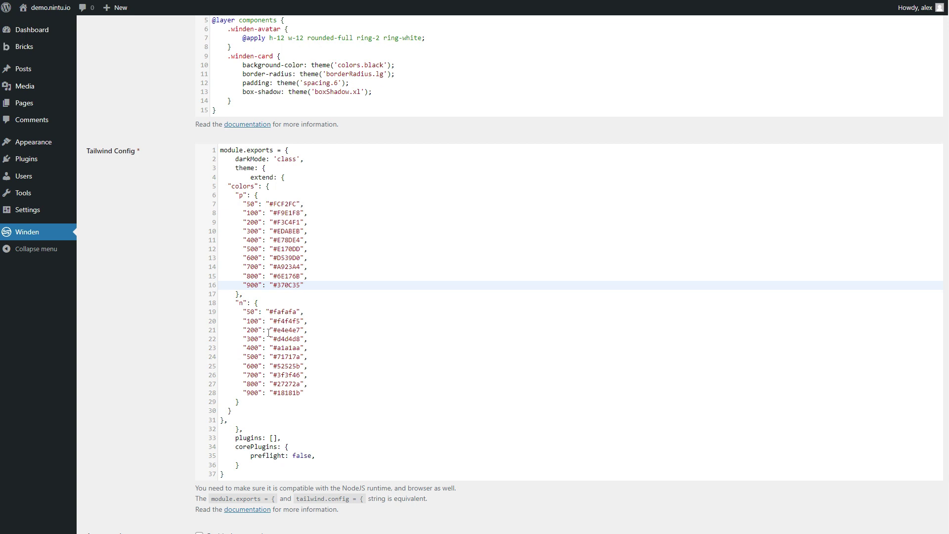
scroll(268, 332, down, 1)
drag(244, 262, 330, 348)
key(ctrl+v)
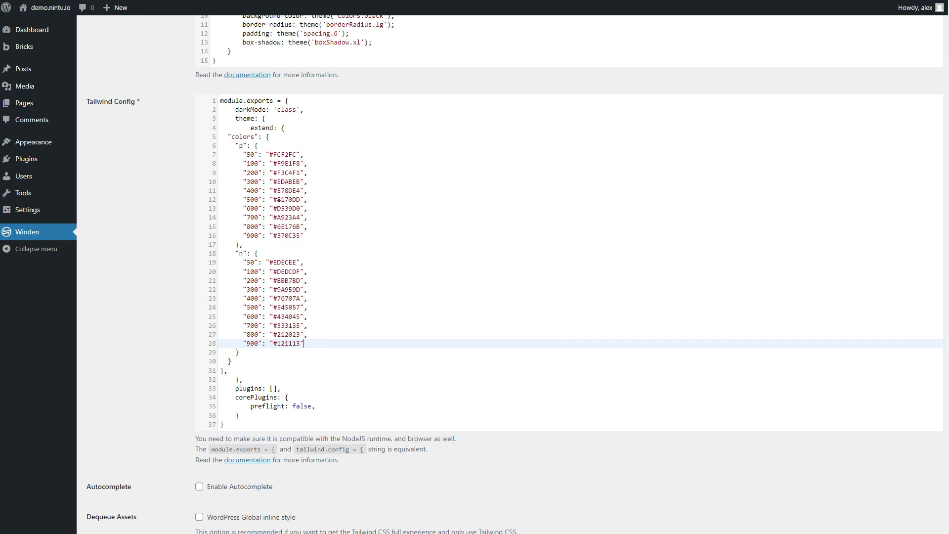
Save the Winden settings, then tick Production Mode's Disable for Admin and save again.
scroll(279, 202, down, 9)
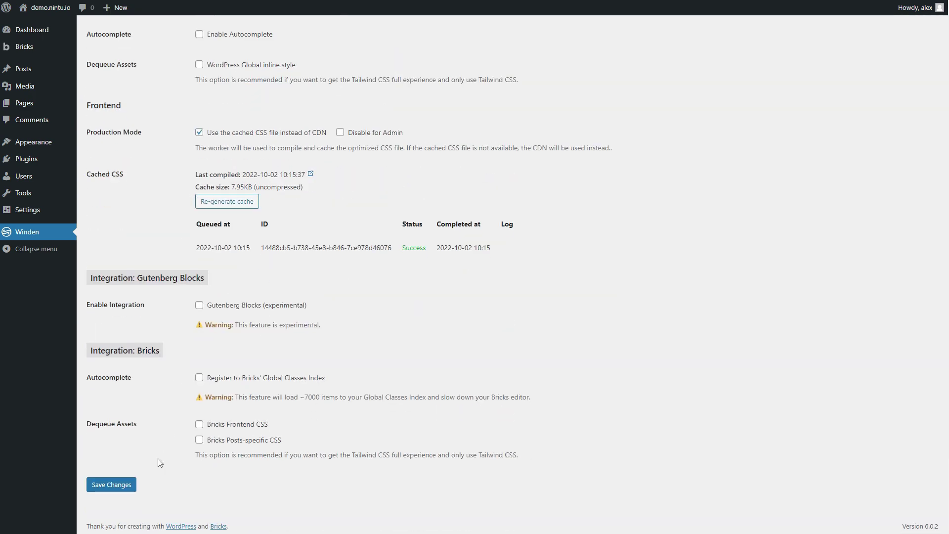
click(110, 489)
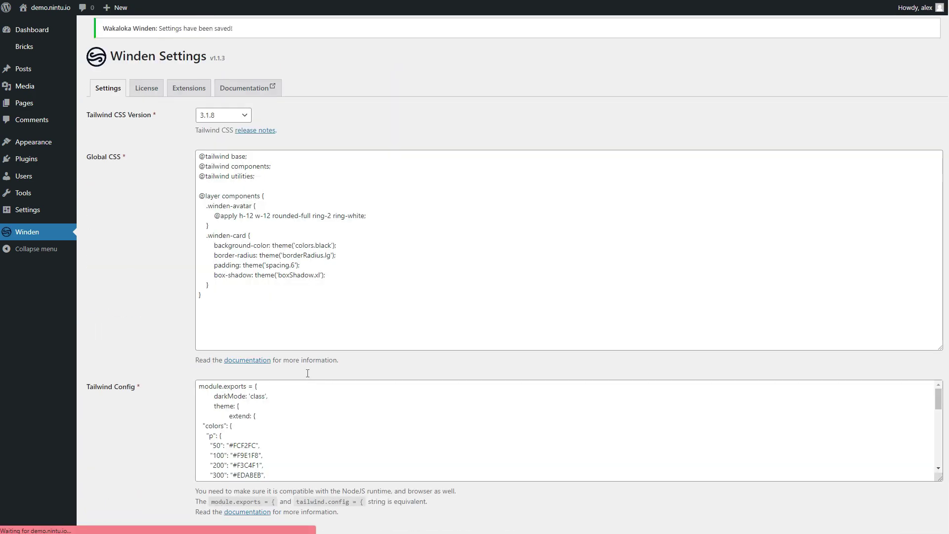
scroll(148, 319, down, 9)
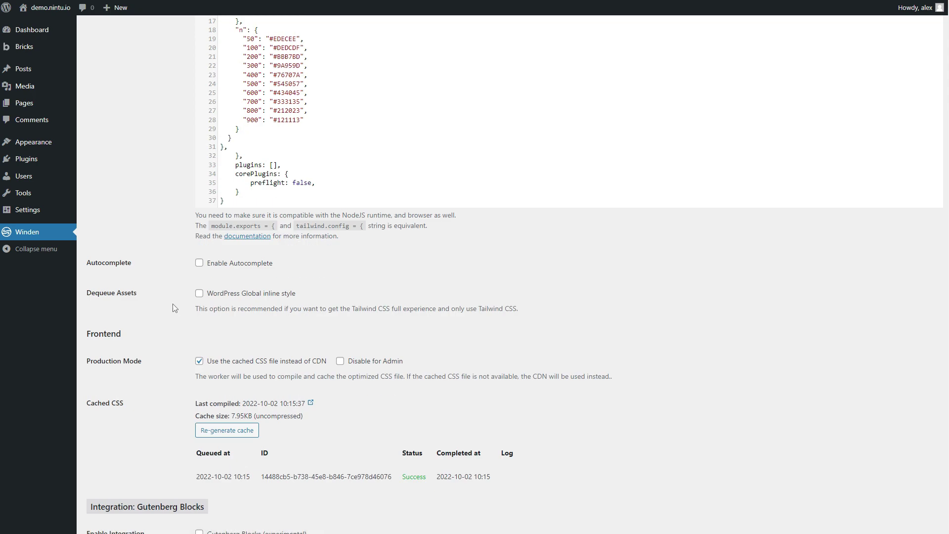
click(341, 360)
scroll(363, 341, down, 4)
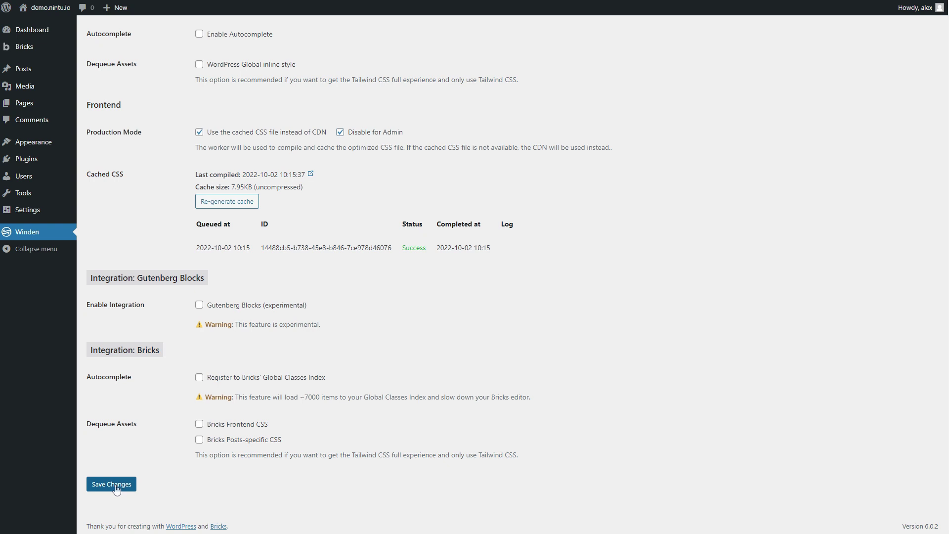
click(114, 487)
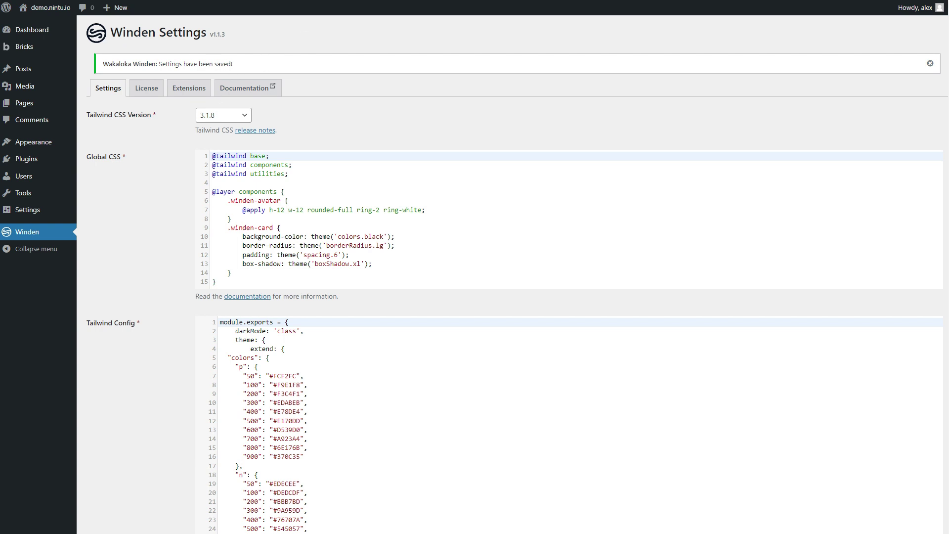
Return to the Nintu Hero 03 template window and scroll through the template list.
key(alt+Tab)
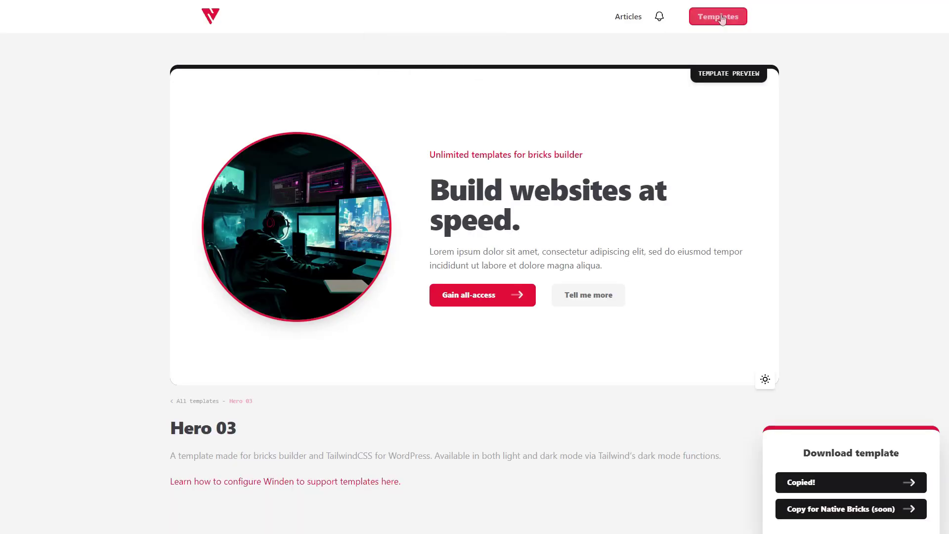
scroll(434, 150, down, 3)
scroll(433, 149, down, 12)
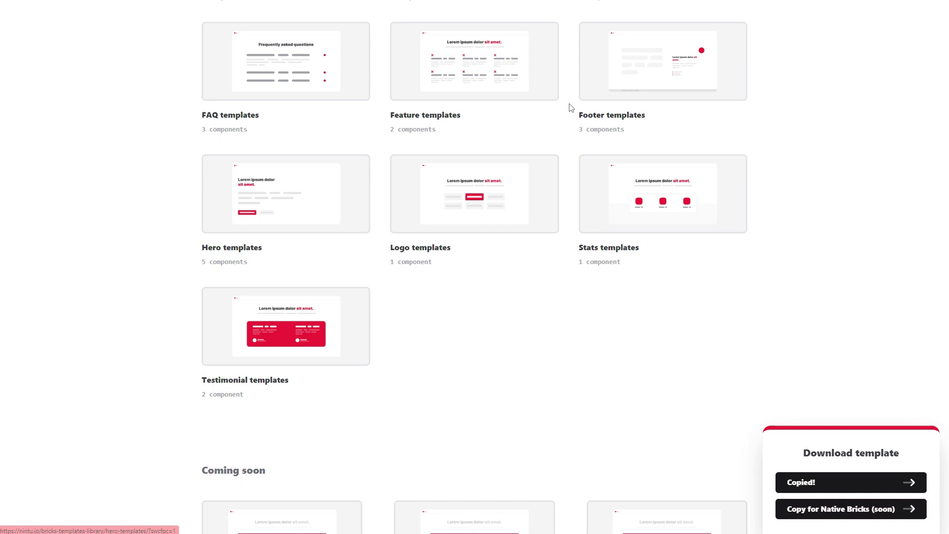
scroll(504, 237, up, 14)
scroll(440, 148, up, 1)
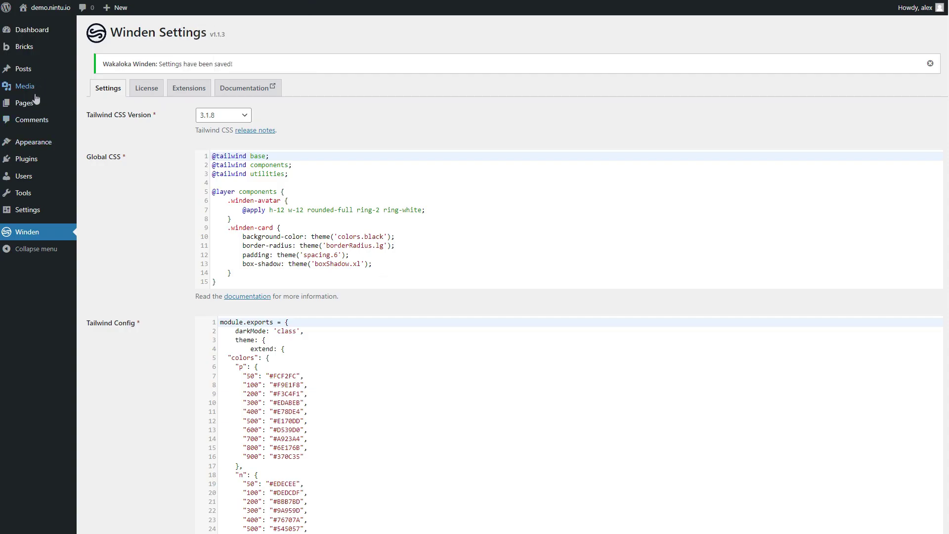
Create and publish a new page titled 'Demo page', then open it in Bricks.
mouse_move(68, 105)
click(99, 118)
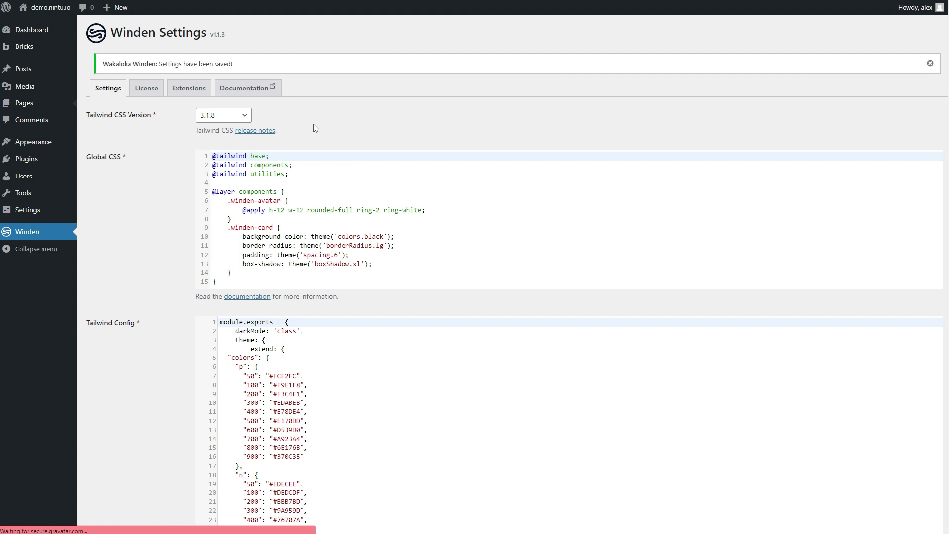
text(D)
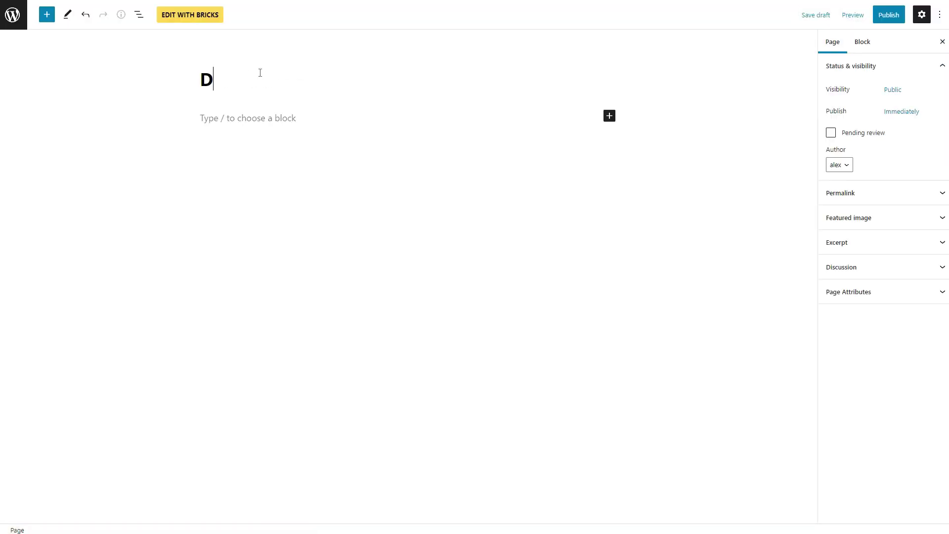
text(emo page)
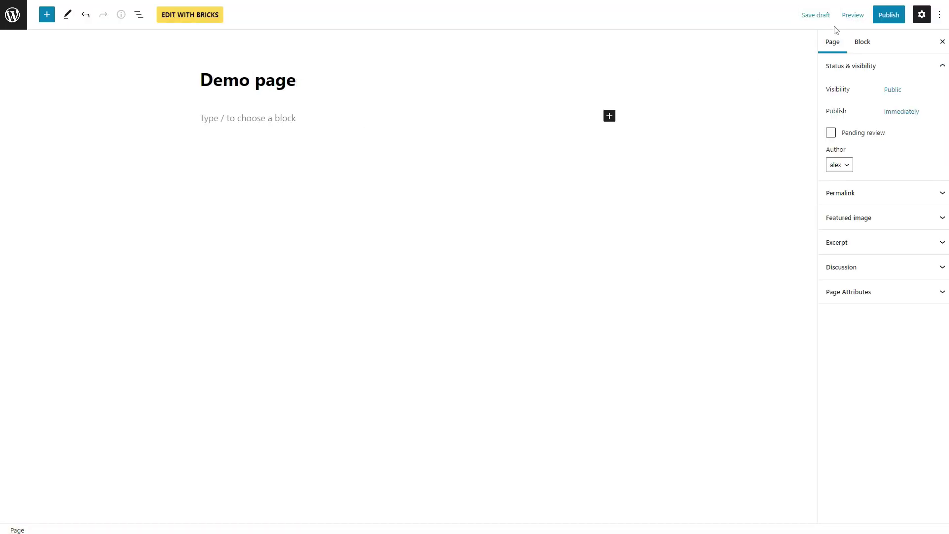
click(888, 15)
click(870, 17)
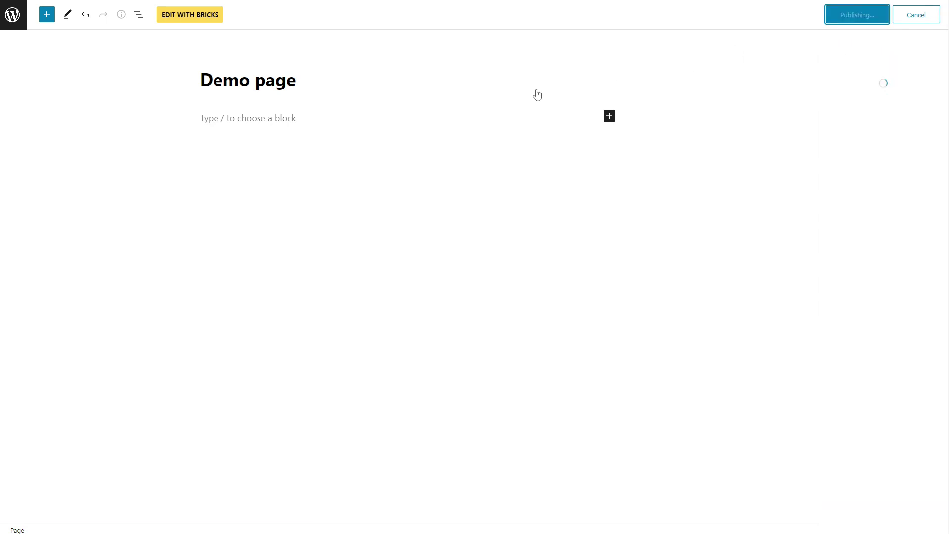
click(195, 20)
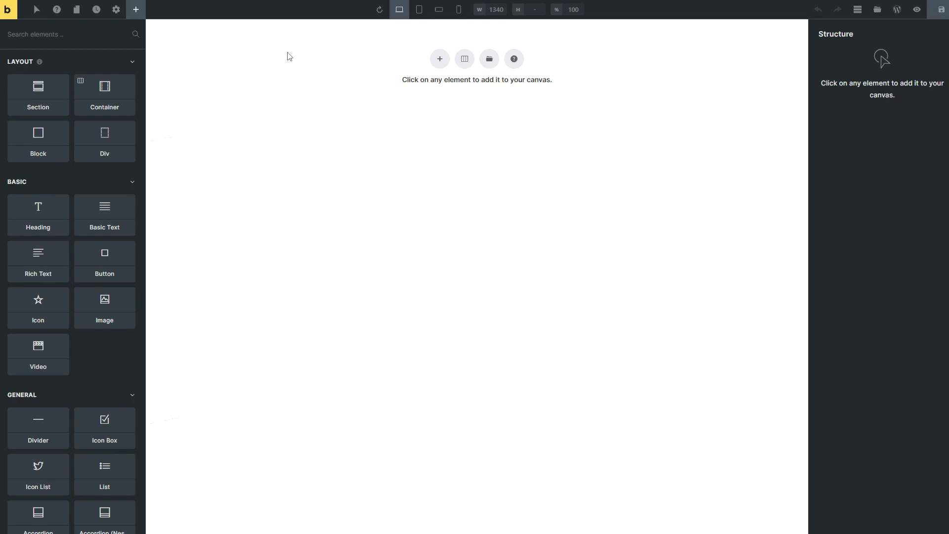
Paste the Hero 03 section onto the Demo page canvas, undoing the extra duplicate paste.
key(ctrl+v)
right_click(348, 52)
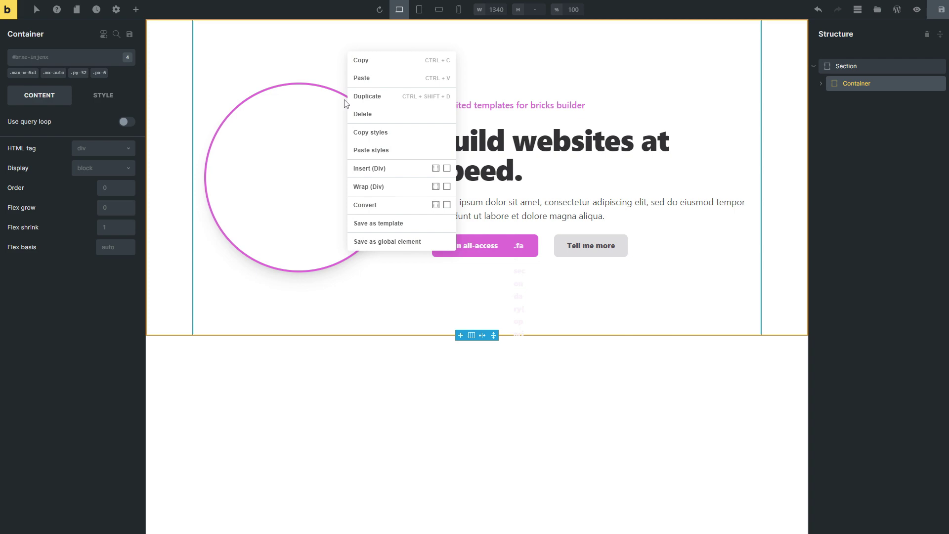
click(362, 78)
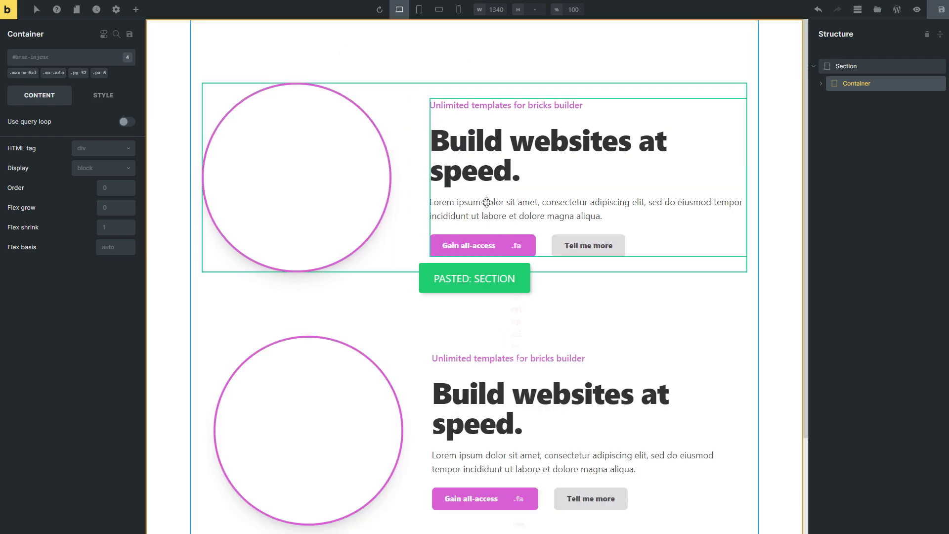
scroll(515, 214, down, 2)
scroll(555, 204, up, 2)
key(ctrl+z)
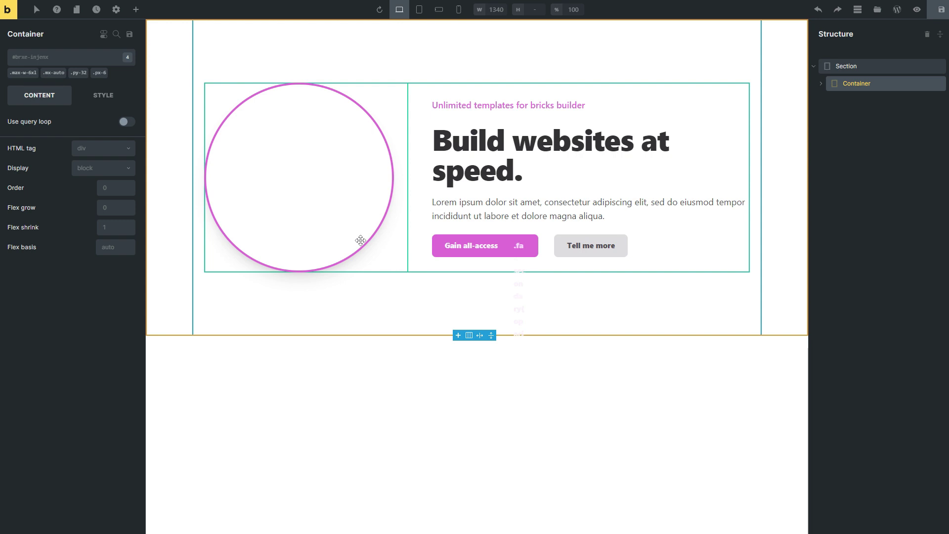
Replace the hero's inner circular image with an uploaded girl-in-city picture.
click(307, 151)
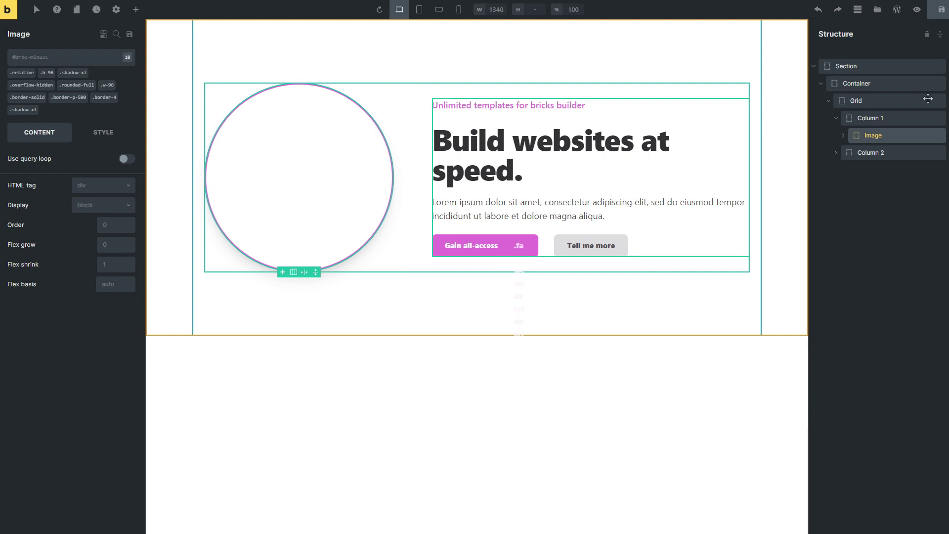
drag(819, 34, 853, 38)
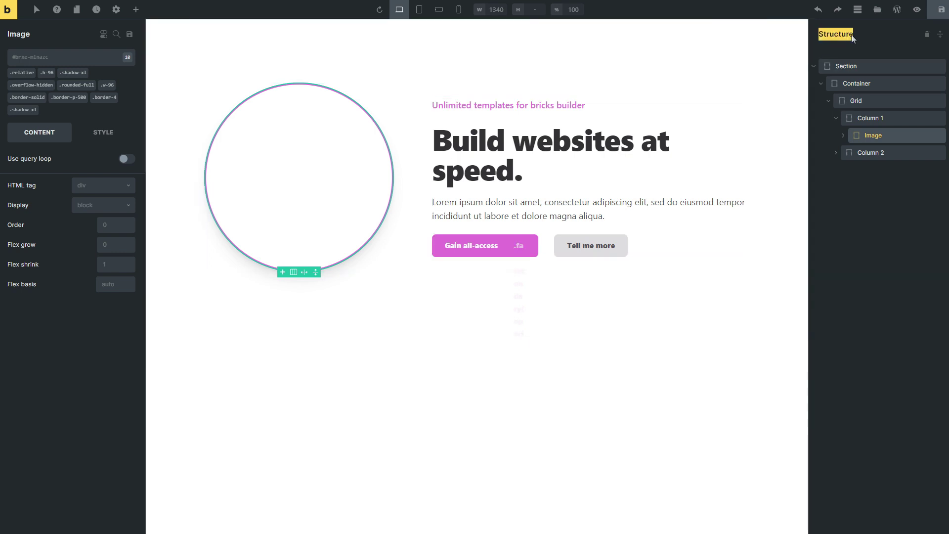
click(844, 135)
click(860, 153)
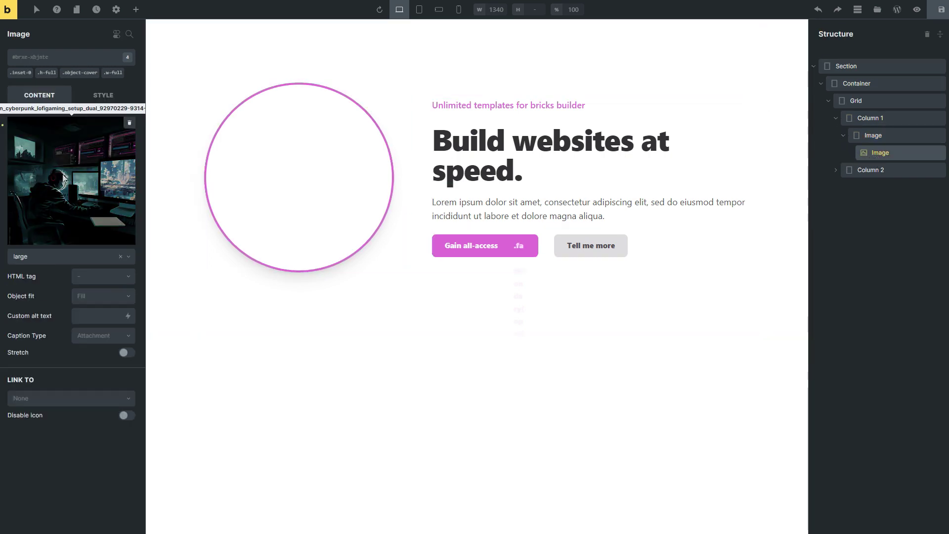
click(66, 179)
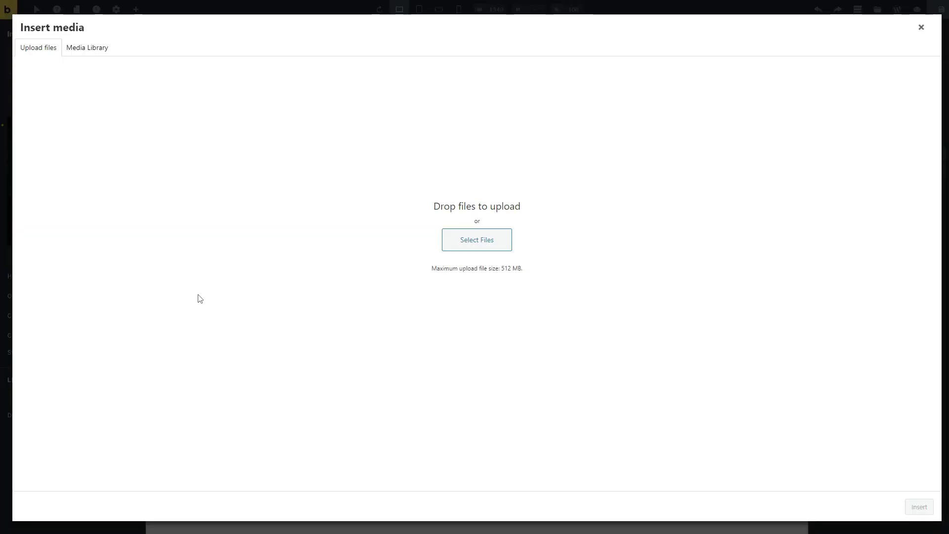
click(475, 245)
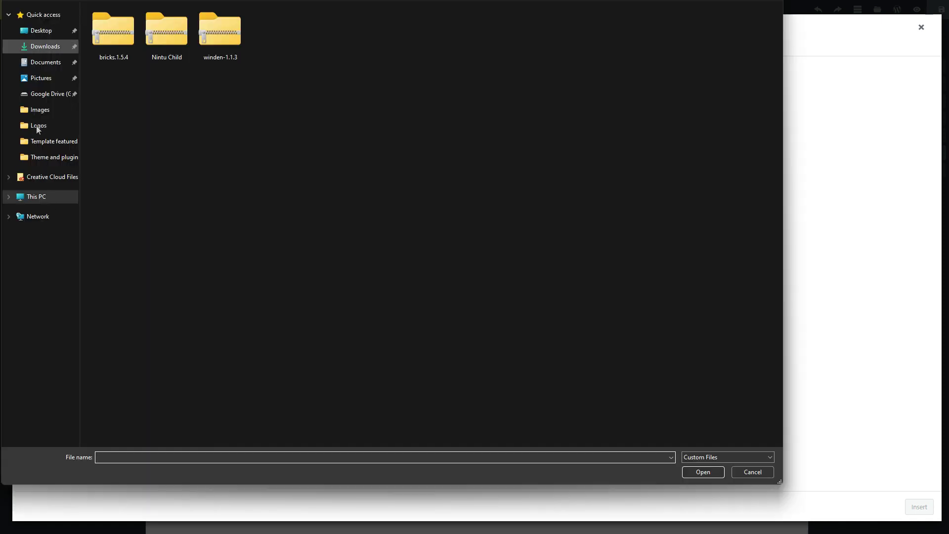
key(alt+Up)
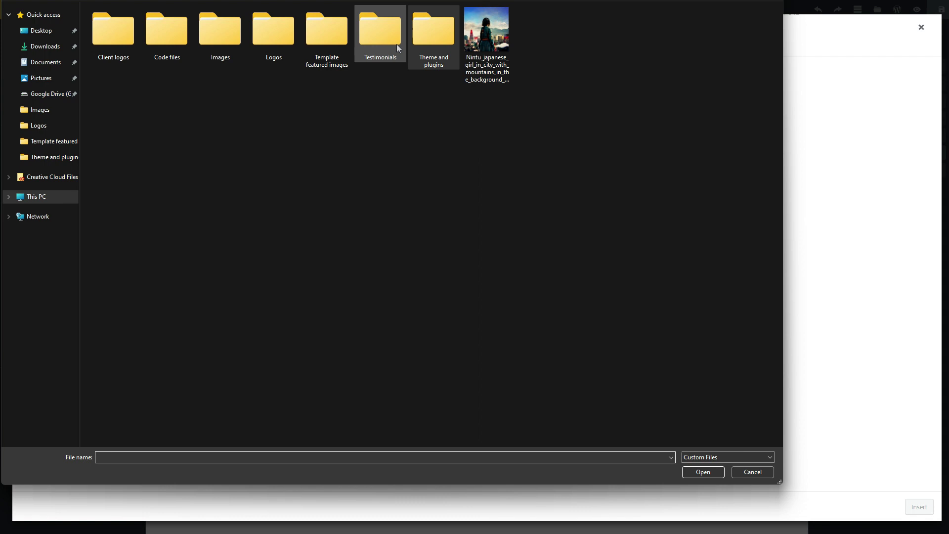
click(486, 32)
click(703, 472)
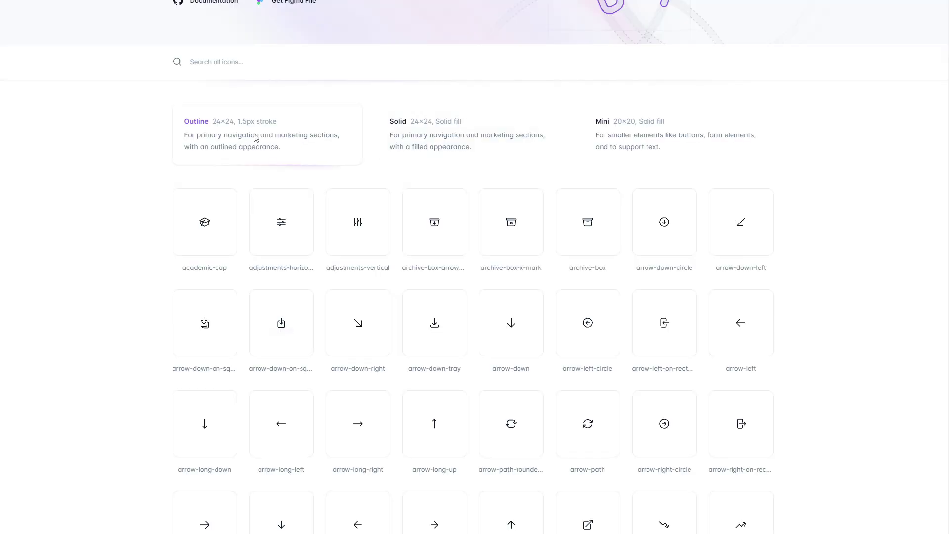
Find the outline bug-ant icon in the Heroicons grid and copy its SVG.
scroll(161, 196, down, 10)
scroll(144, 195, down, 4)
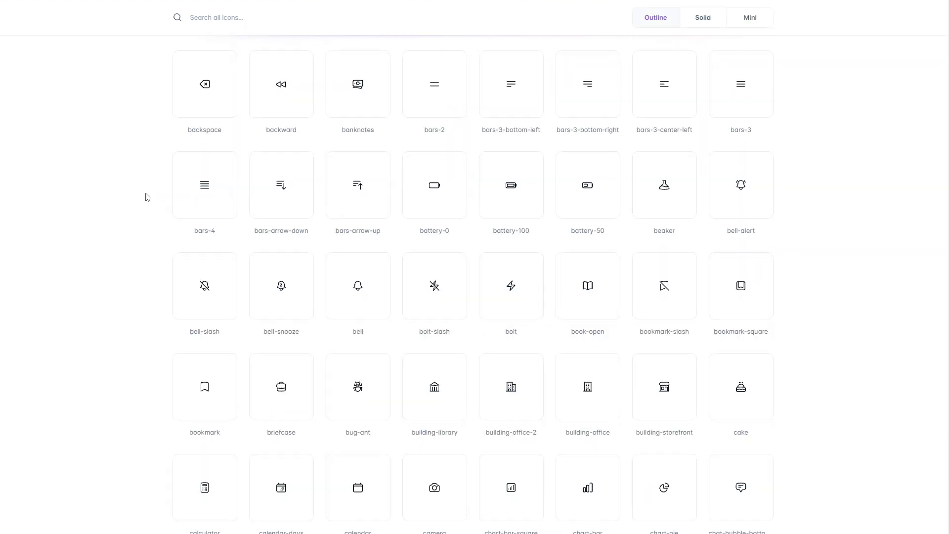
scroll(144, 197, down, 5)
scroll(144, 198, up, 5)
scroll(205, 323, down, 2)
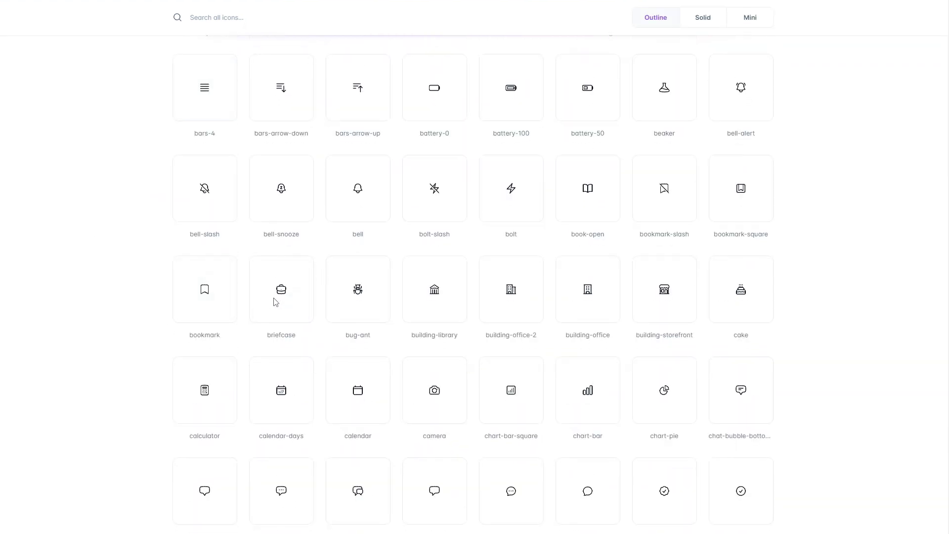
click(361, 273)
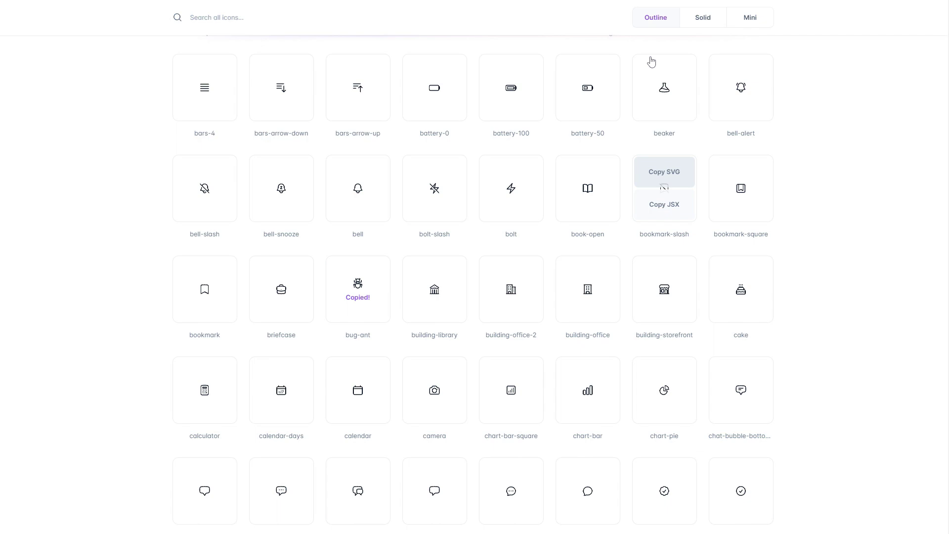
click(368, 278)
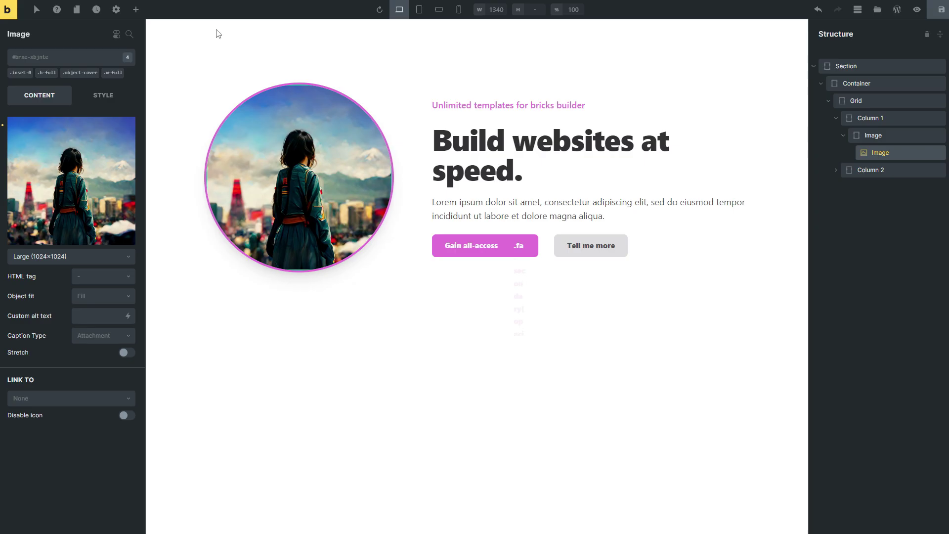
Swap the Gain all-access button's Font Awesome code for the bug-ant SVG, then view the page live.
click(518, 247)
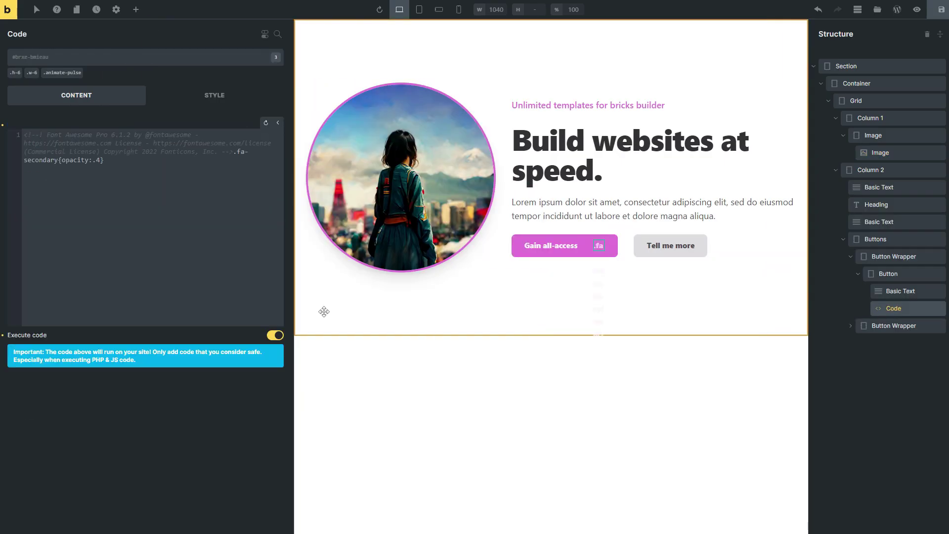
click(142, 186)
key(ctrl+a)
key(ctrl+v)
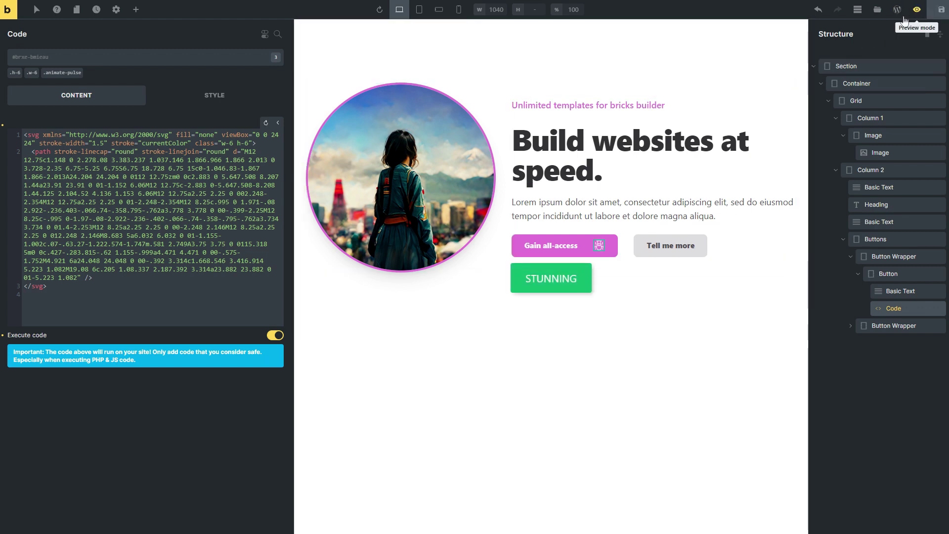
click(917, 9)
click(897, 10)
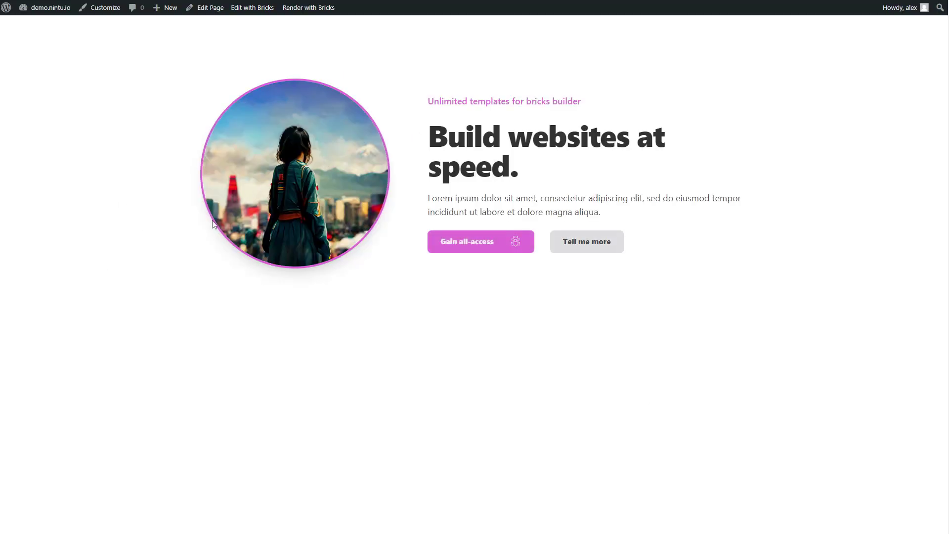
key(ctrl+shift+i)
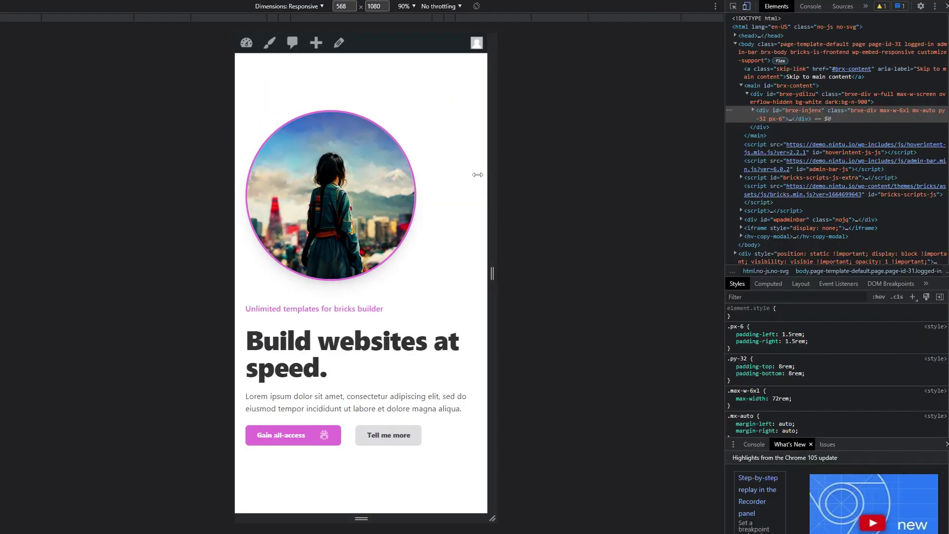
drag(492, 182, 737, 193)
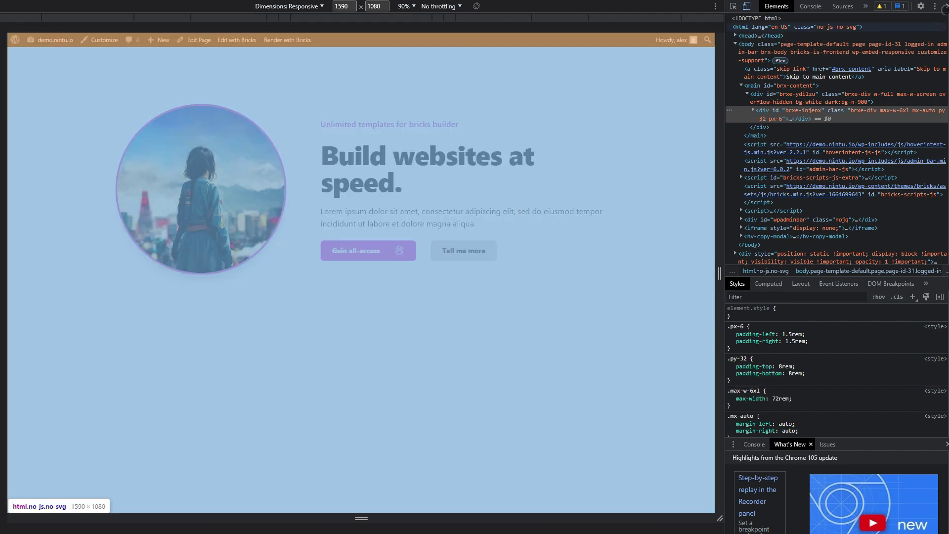
key(F12)
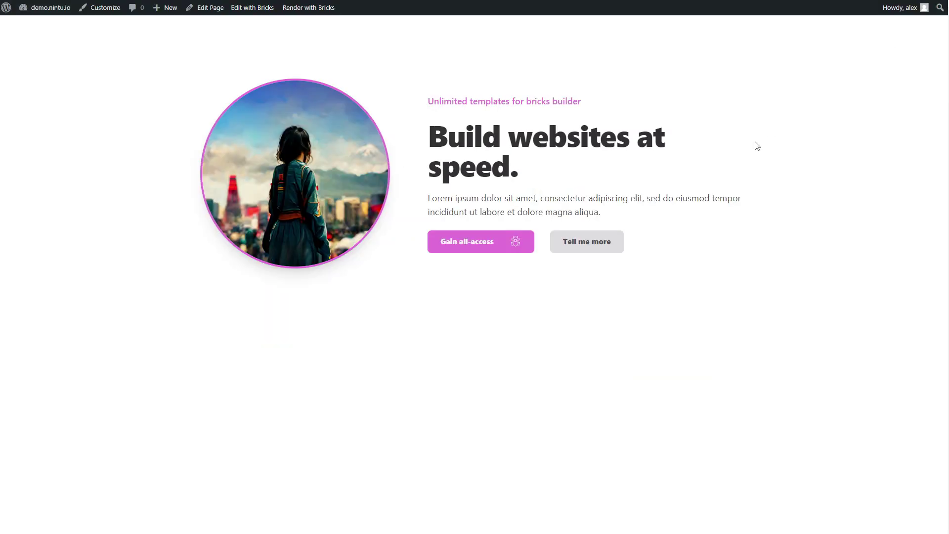